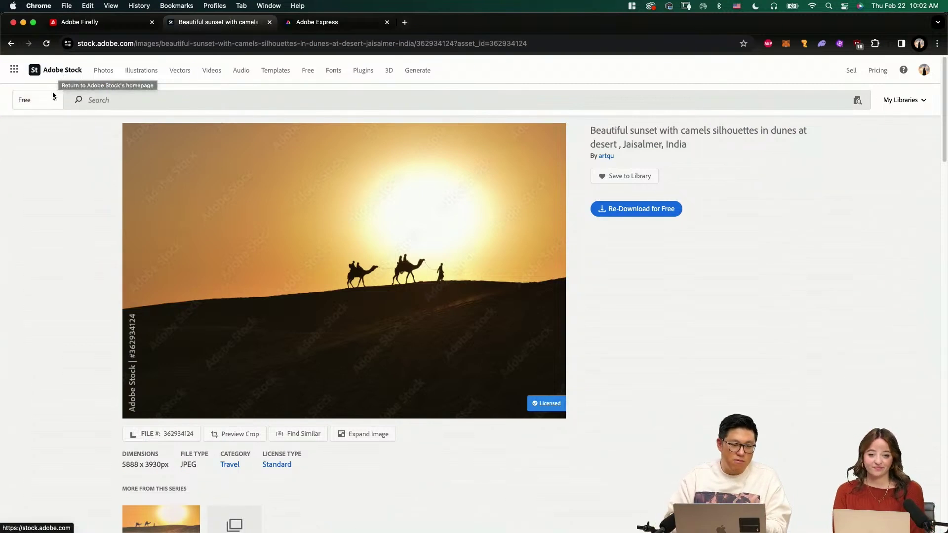
- Limit the Adobe Stock search to Free assets
click(53, 96)
click(46, 98)
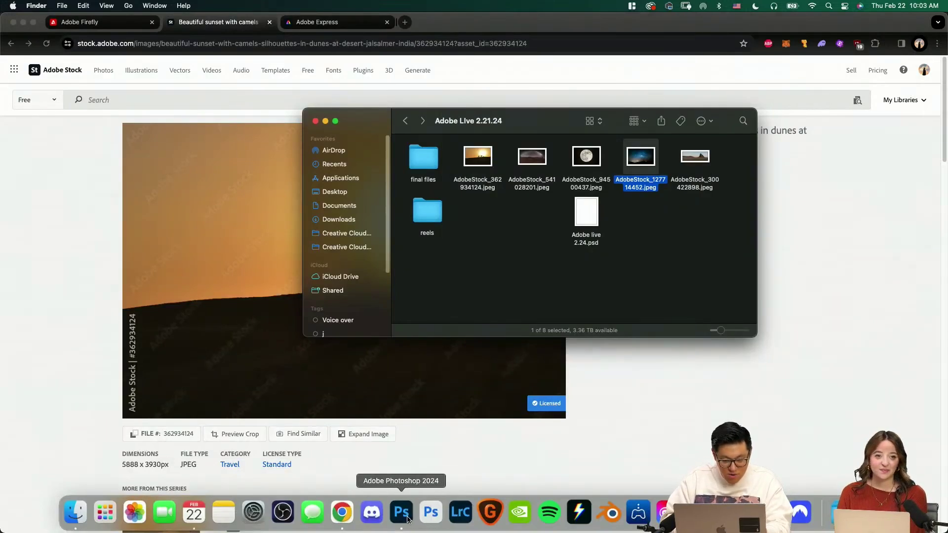
- In Adobe live 2.24.psd, stretch the Milky Way photo to fill the canvas
click(408, 519)
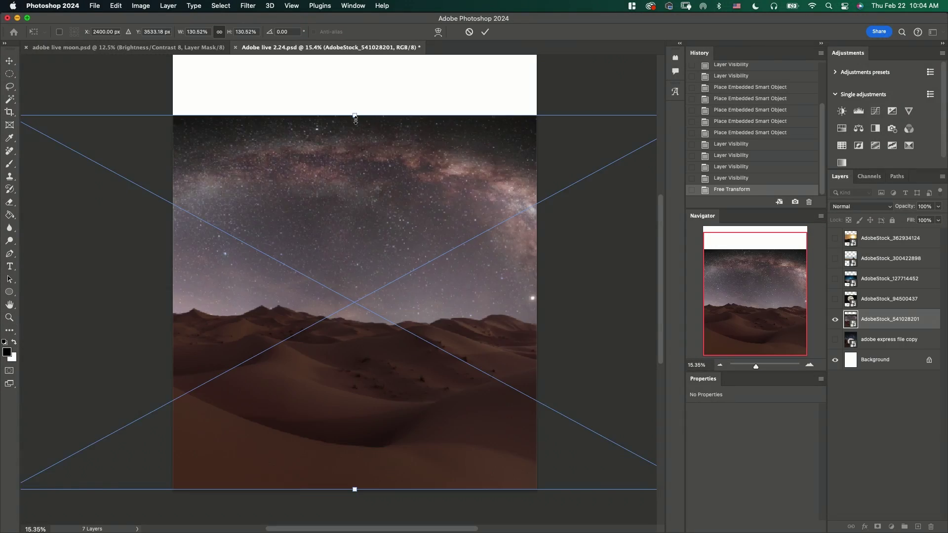
drag(354, 57, 359, 173)
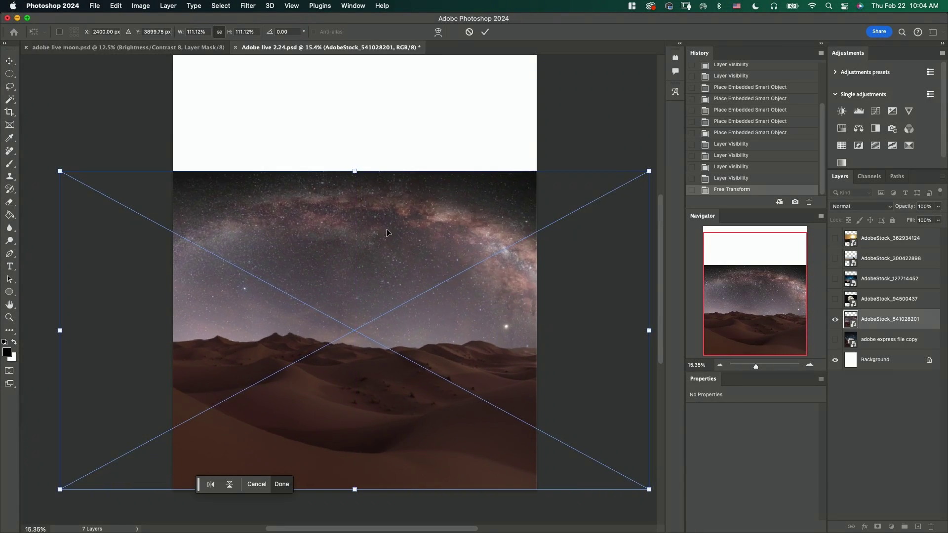
key(Return)
- Select the sky with Quick Selection, preview it in Quick Mask, and undo a trial sky move
key(w)
drag(338, 272, 343, 272)
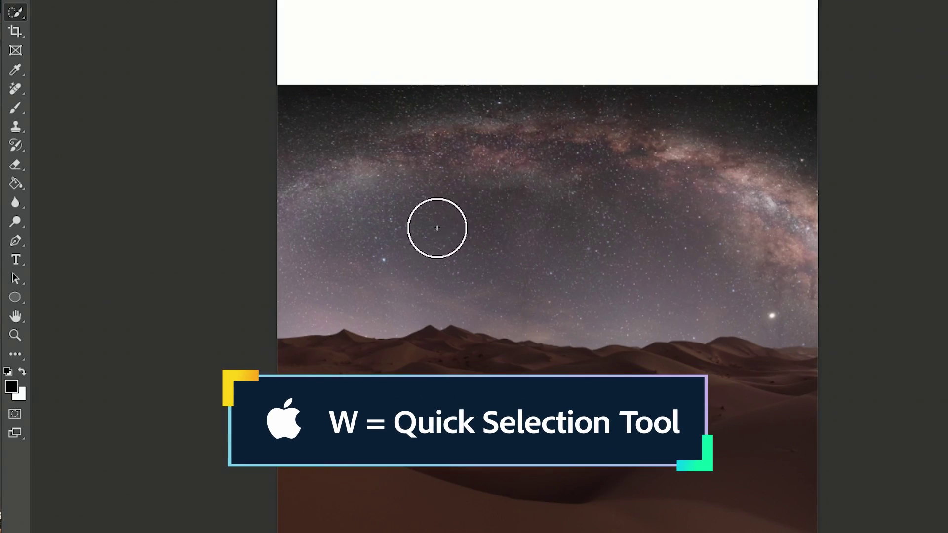
drag(436, 223, 771, 203)
key(q)
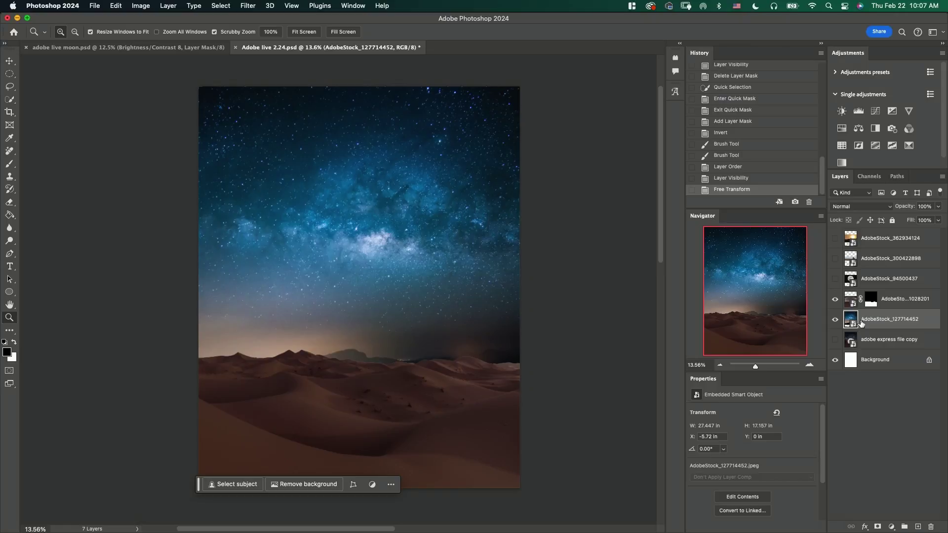
key(v)
drag(415, 314, 415, 226)
key(super+z)
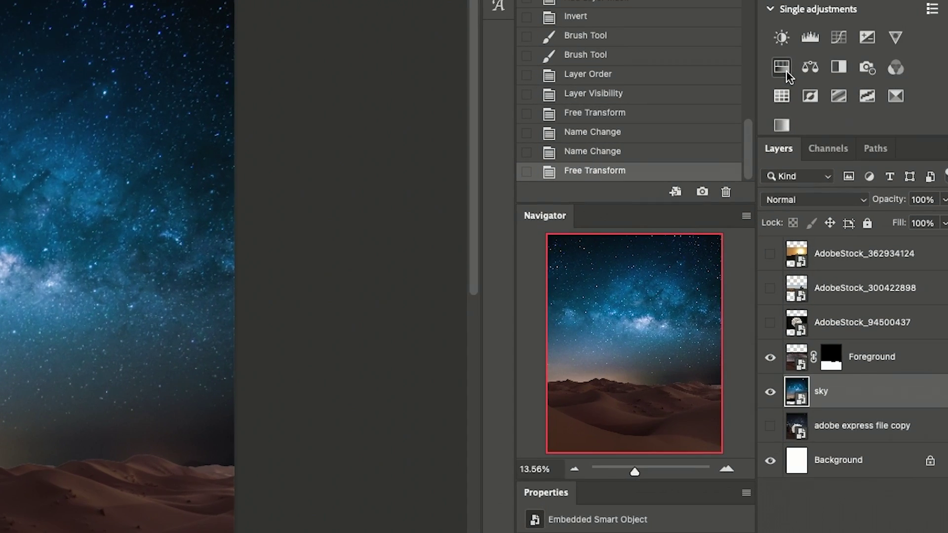
- Add a Hue/Saturation layer clipped to sky, with Saturation at about -71
click(823, 82)
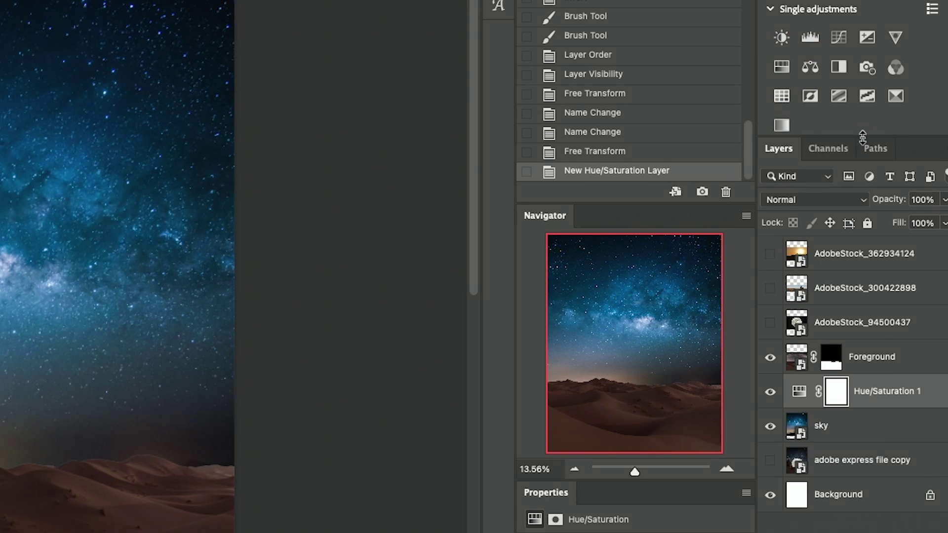
drag(862, 137, 862, 123)
alt+click(804, 395)
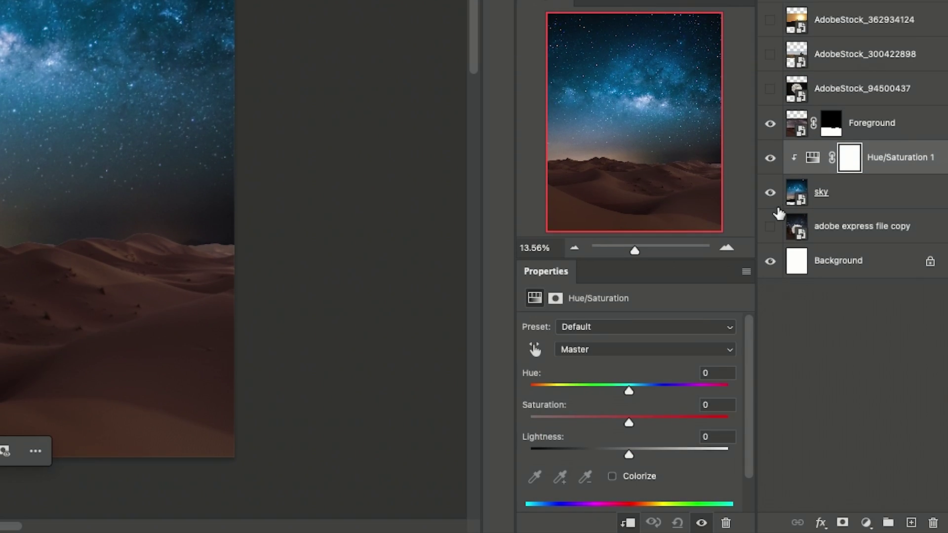
drag(628, 422, 595, 426)
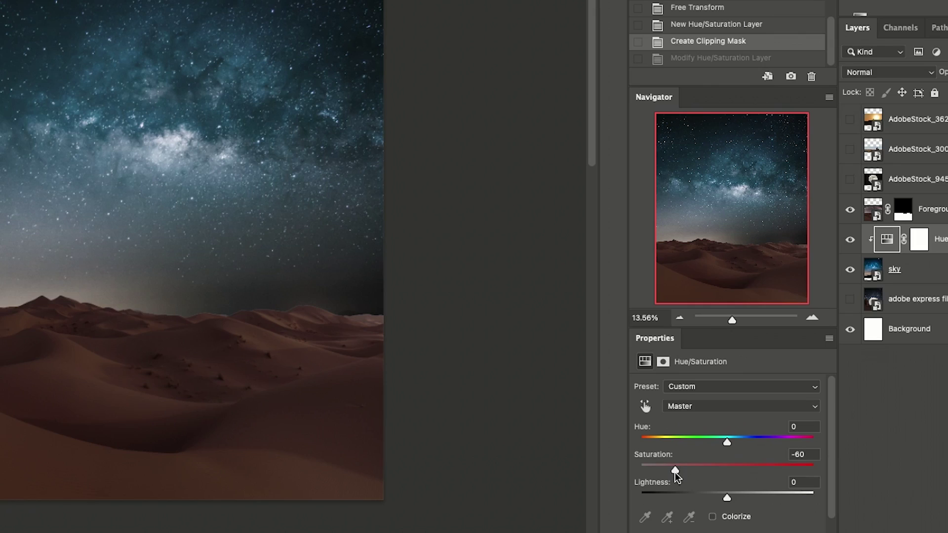
drag(659, 475, 665, 475)
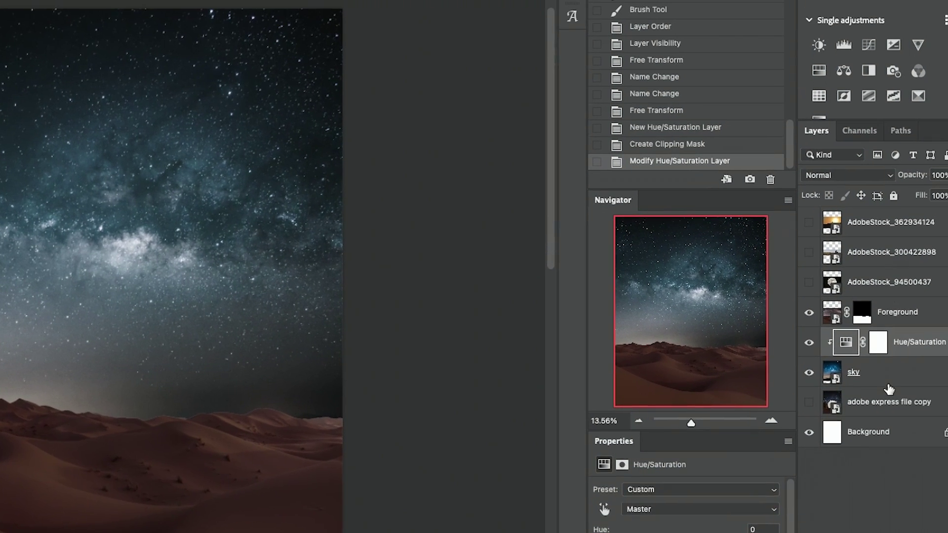
- Add a Color Balance adjustment to sky, set to adjust the Midtones
click(888, 381)
click(844, 71)
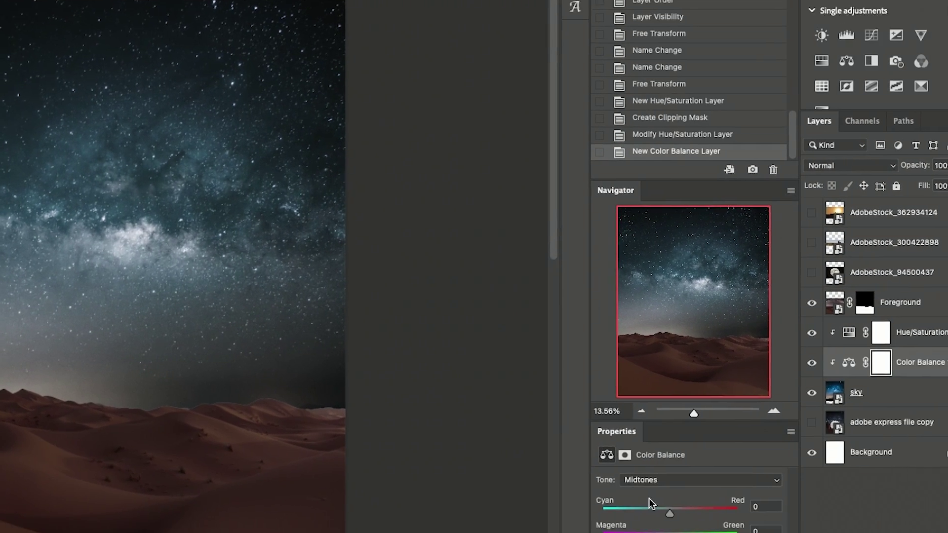
click(679, 489)
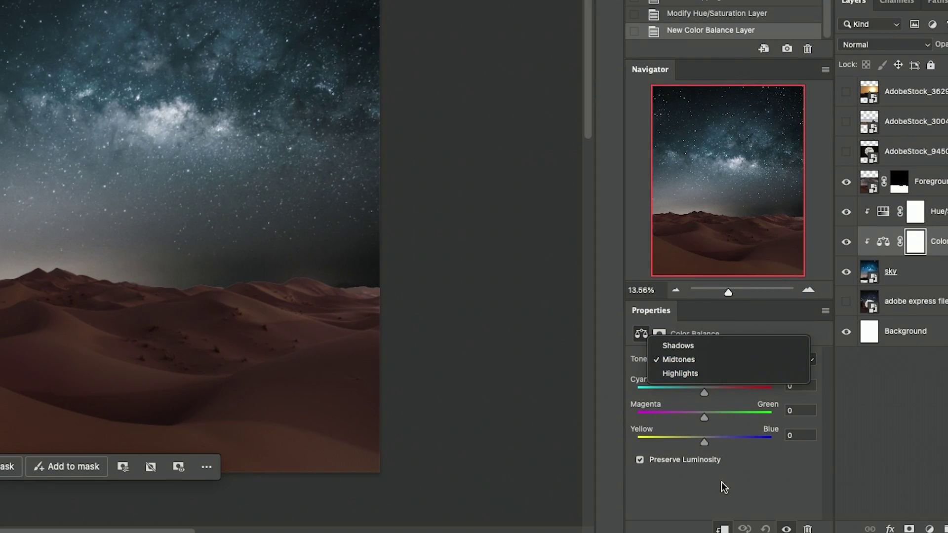
click(704, 393)
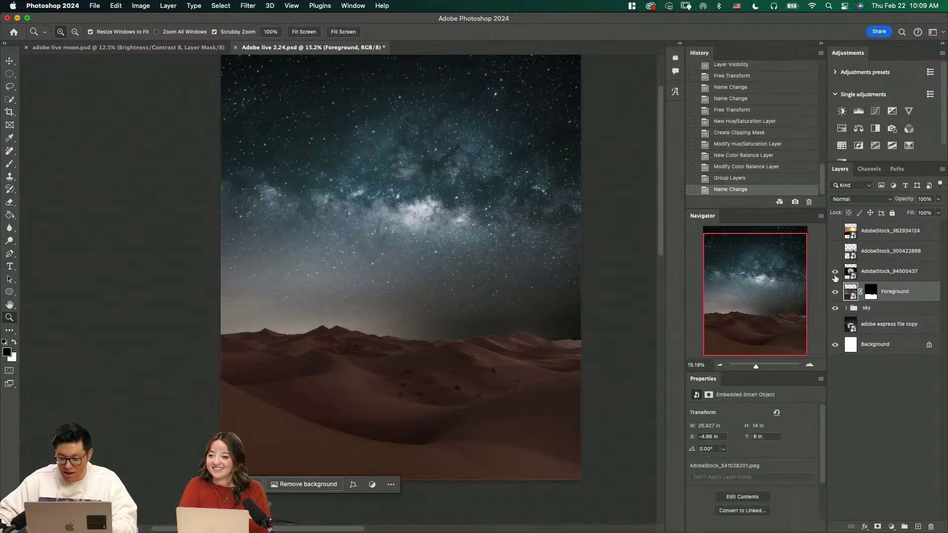
- Show the full moon photo, circle-select the moon, and position it over the dunes
click(835, 271)
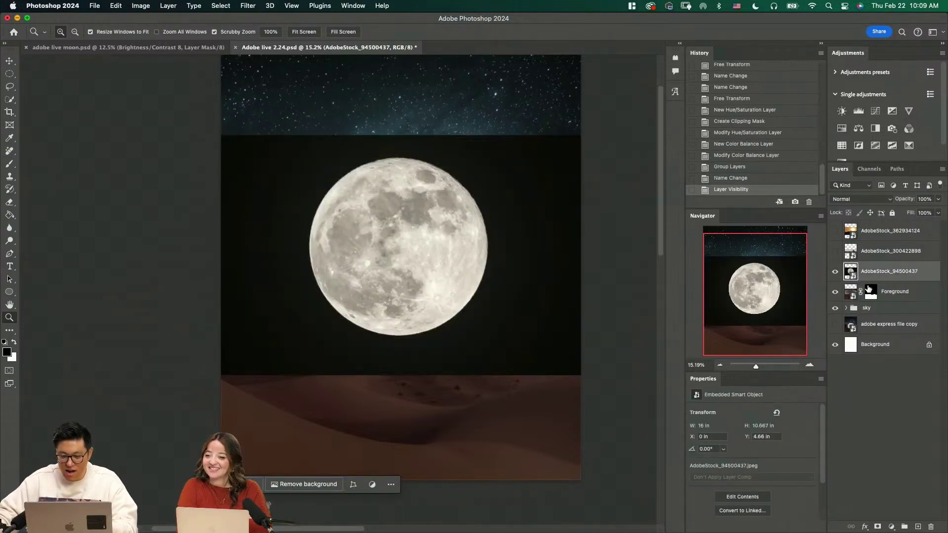
drag(289, 219, 478, 408)
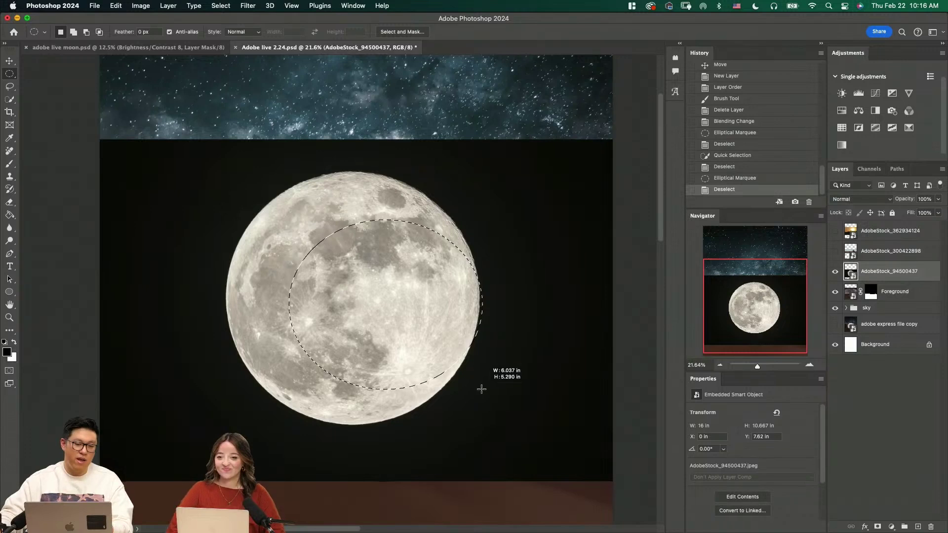
key(super+z)
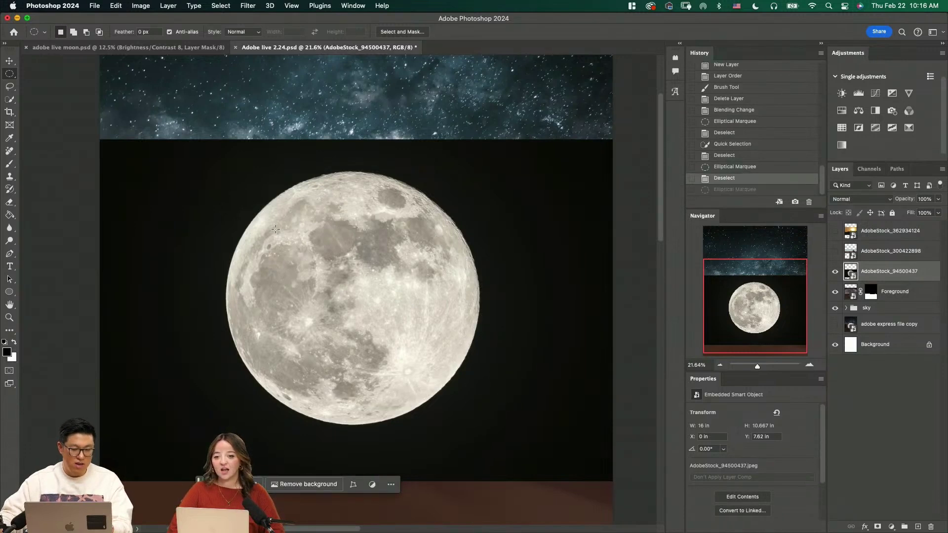
drag(250, 179, 463, 400)
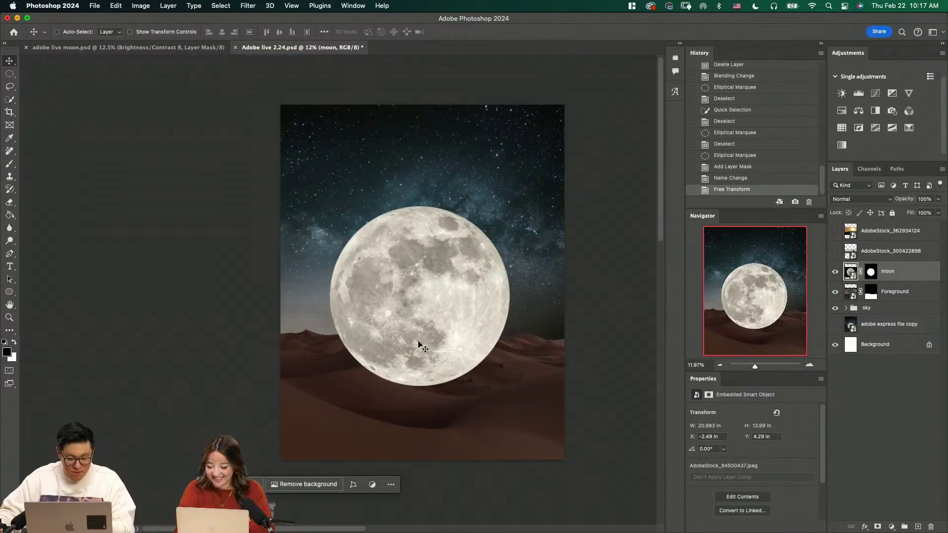
drag(417, 343, 454, 343)
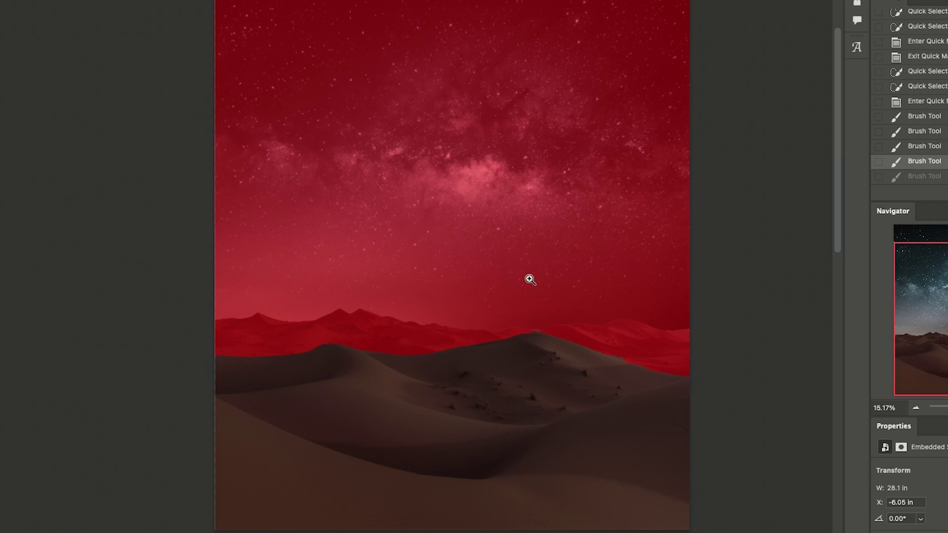
- Zoom in and paint a 166 px, 70% opacity Quick Mask patch on the front dune
key(q)
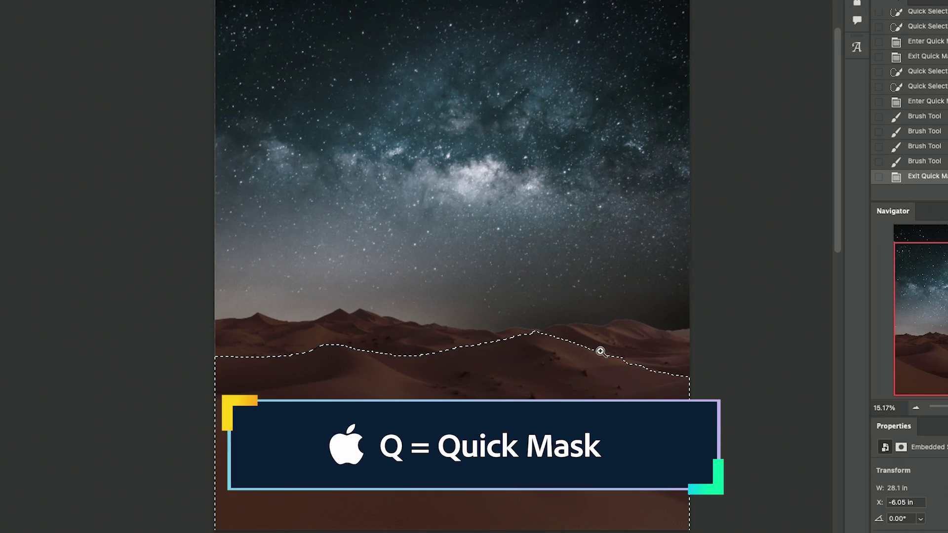
key(q)
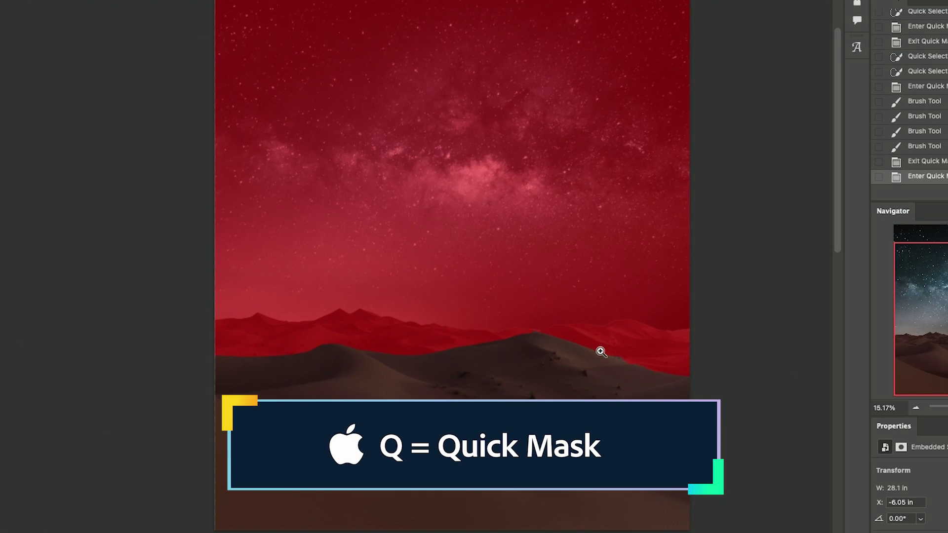
drag(601, 351, 719, 305)
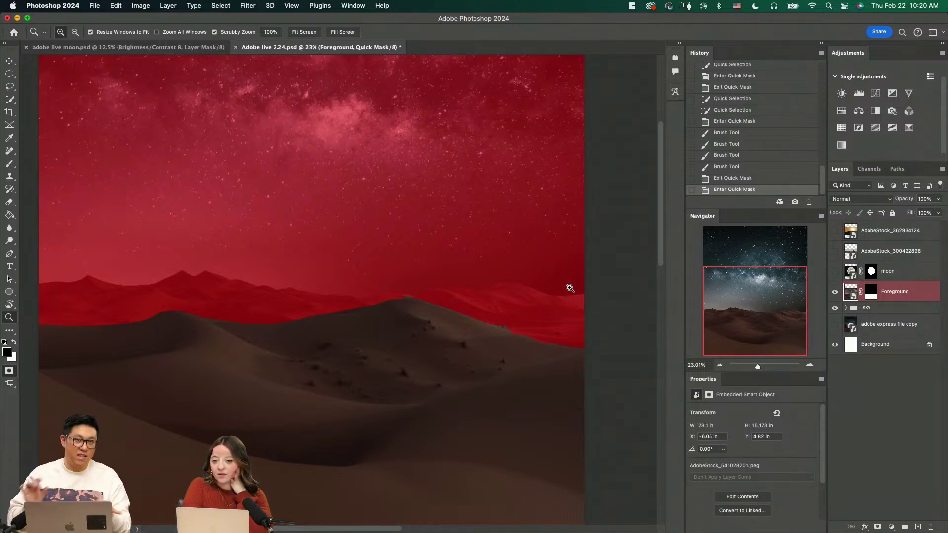
key(b)
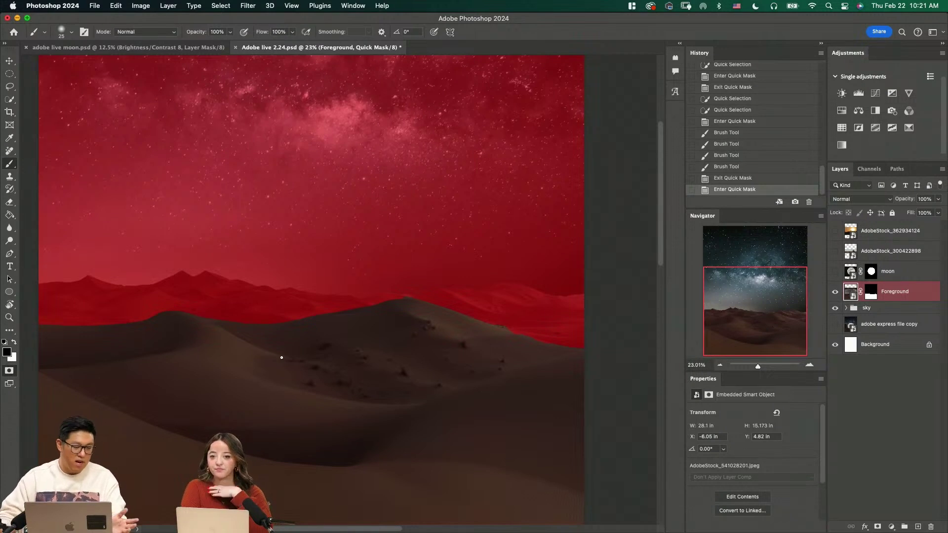
drag(279, 360, 312, 360)
key(0)
key(5)
drag(274, 393, 257, 392)
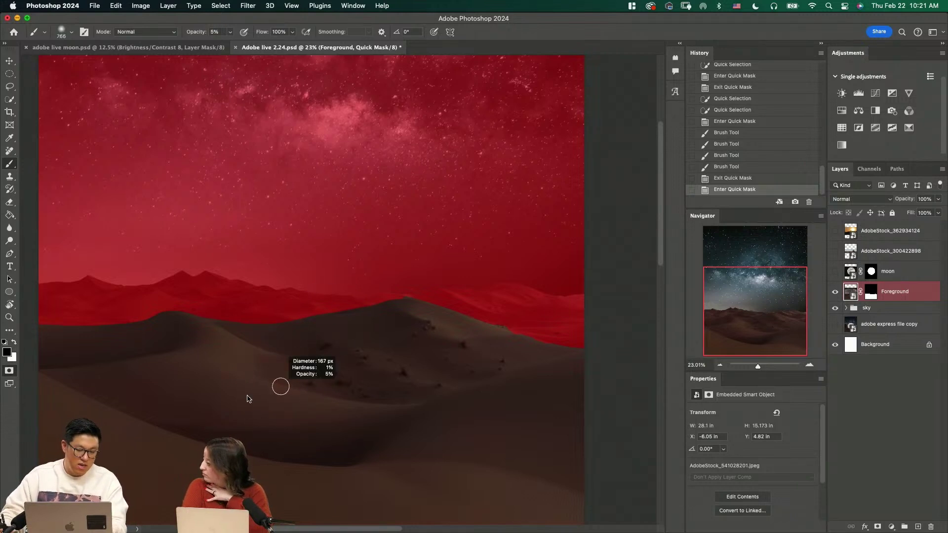
key(7)
drag(274, 356, 323, 374)
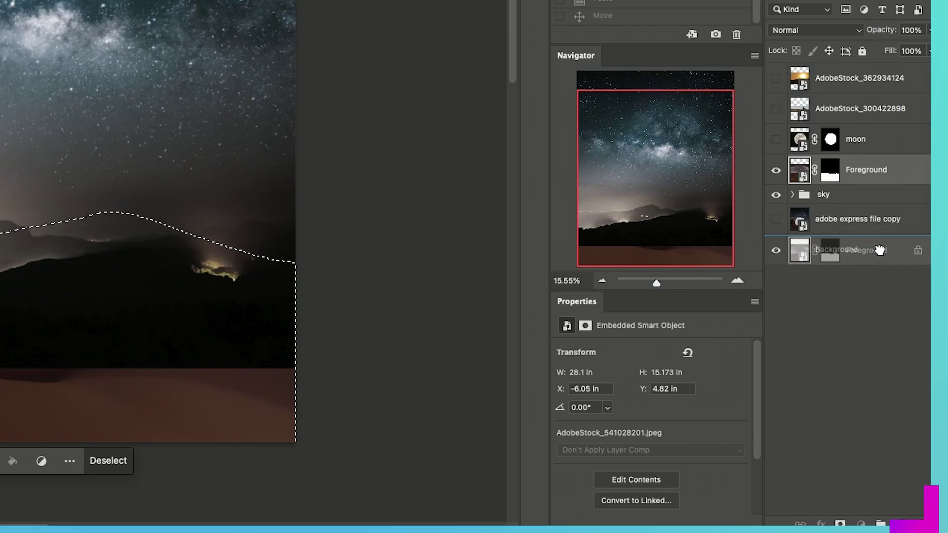
- Duplicate Foreground, delete the copy's mask, and re-mask it to the front dune selection
mouse_move(869, 169)
mouse_down()
mouse_move(879, 408)
mouse_move(903, 516)
mouse_up()
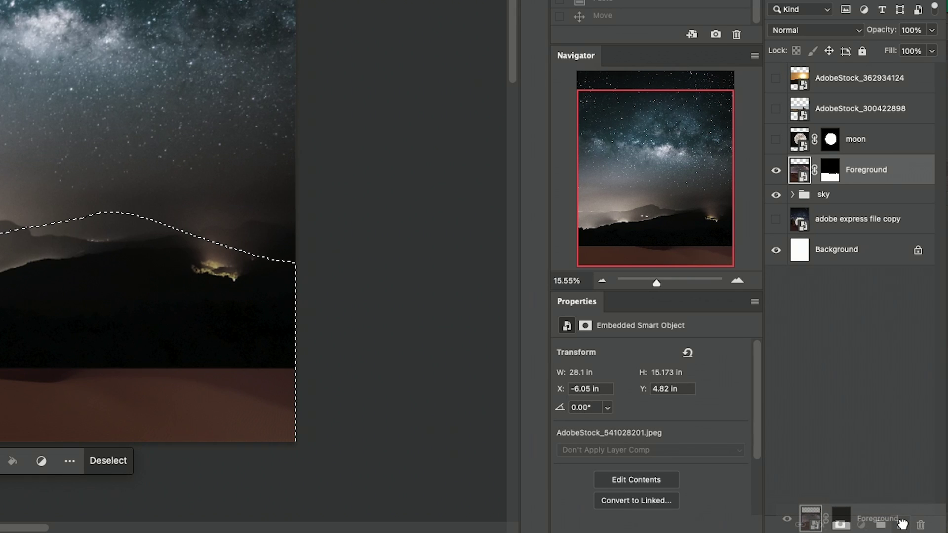
drag(902, 524, 902, 524)
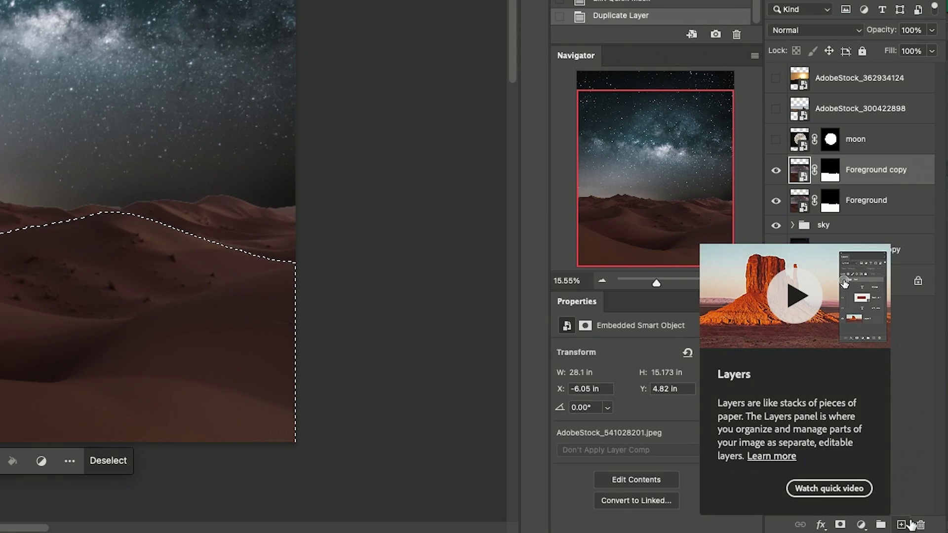
right_click(827, 169)
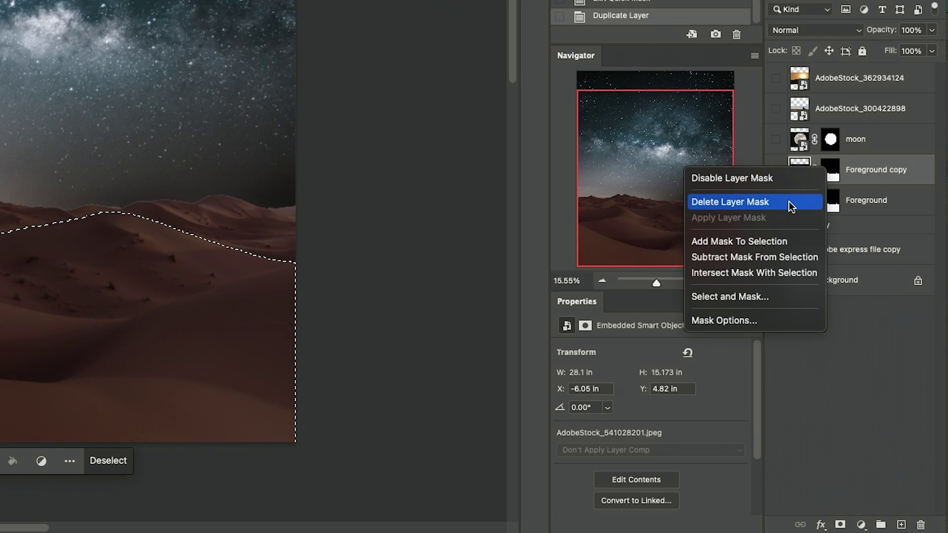
click(789, 203)
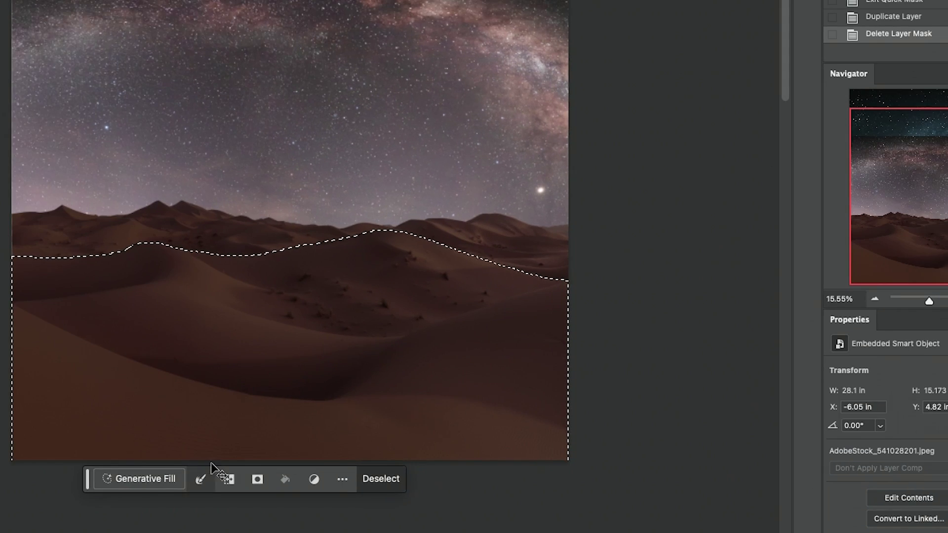
click(0, 461)
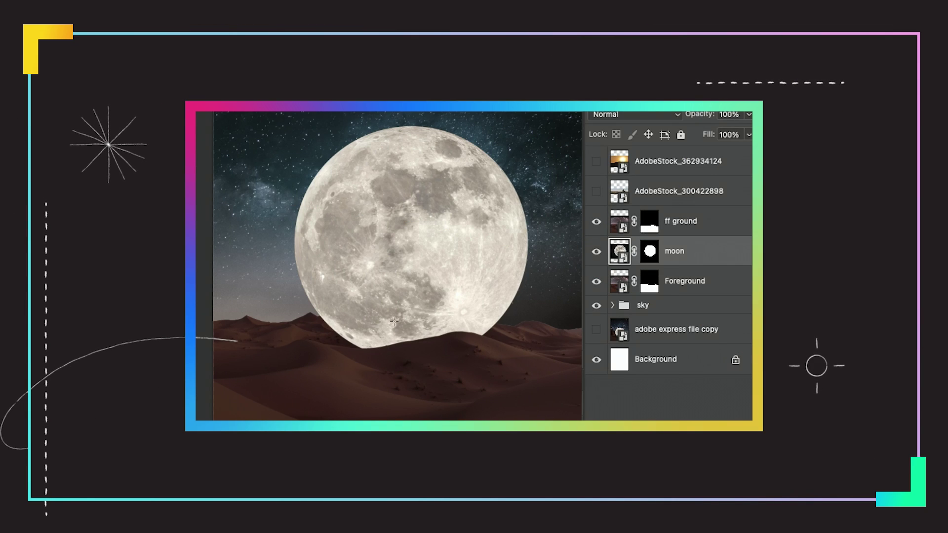
- Zoom in on the moon, briefly preview the camel sunset photo, and disable the Rock mask
drag(416, 343, 443, 379)
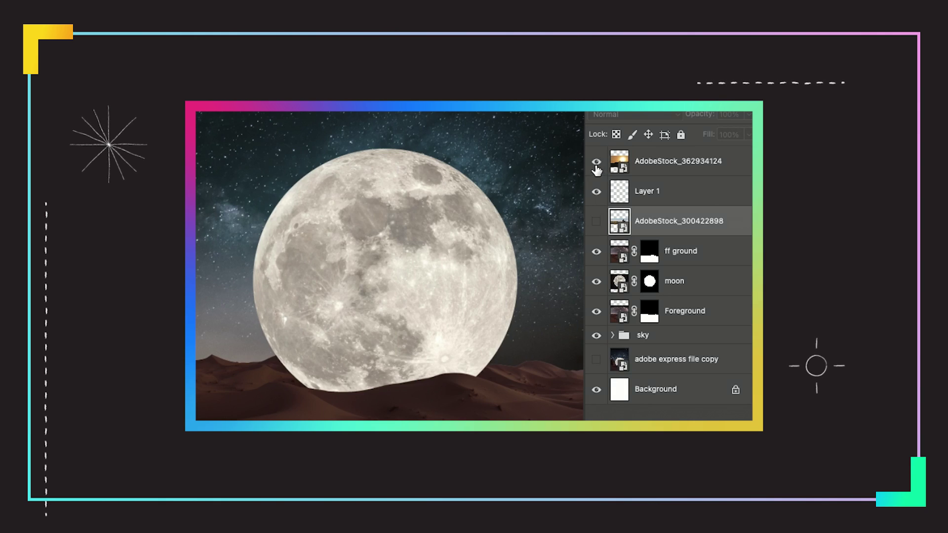
click(597, 166)
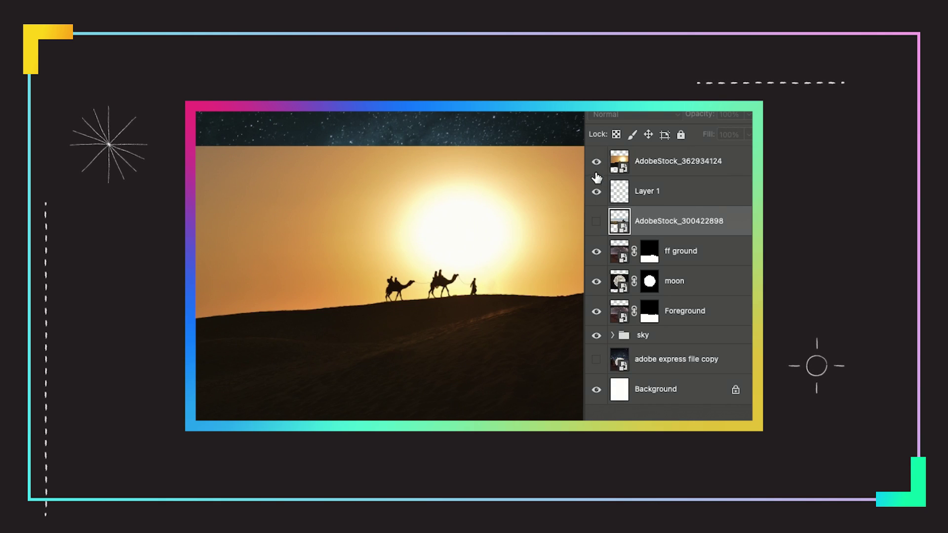
click(596, 165)
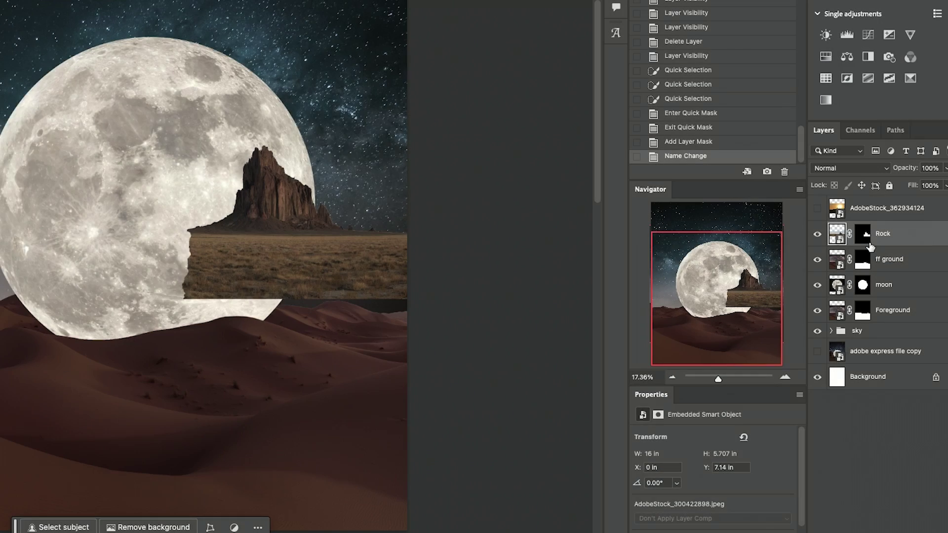
shift+click(871, 239)
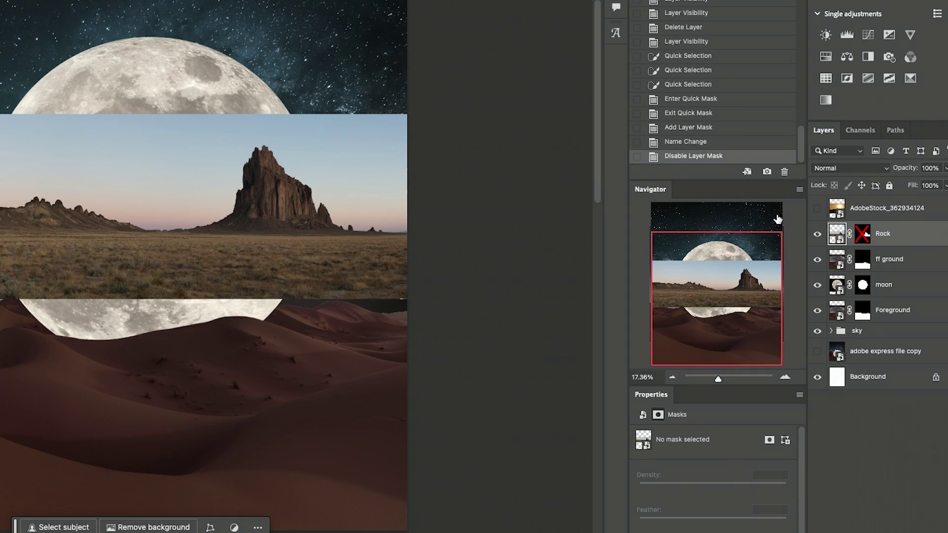
- Re-enable the Rock mask, move Rock below the moon layer, and duplicate it
shift+click(866, 236)
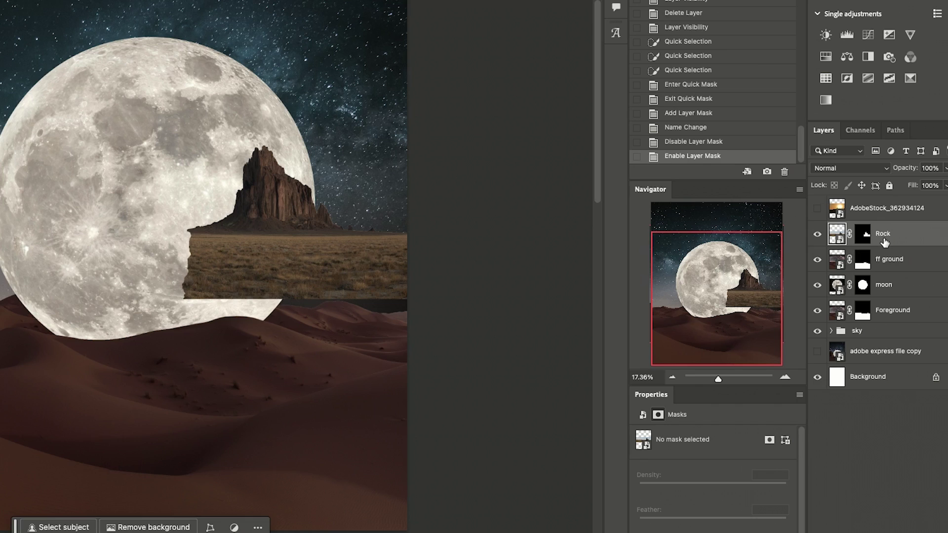
drag(892, 238, 905, 297)
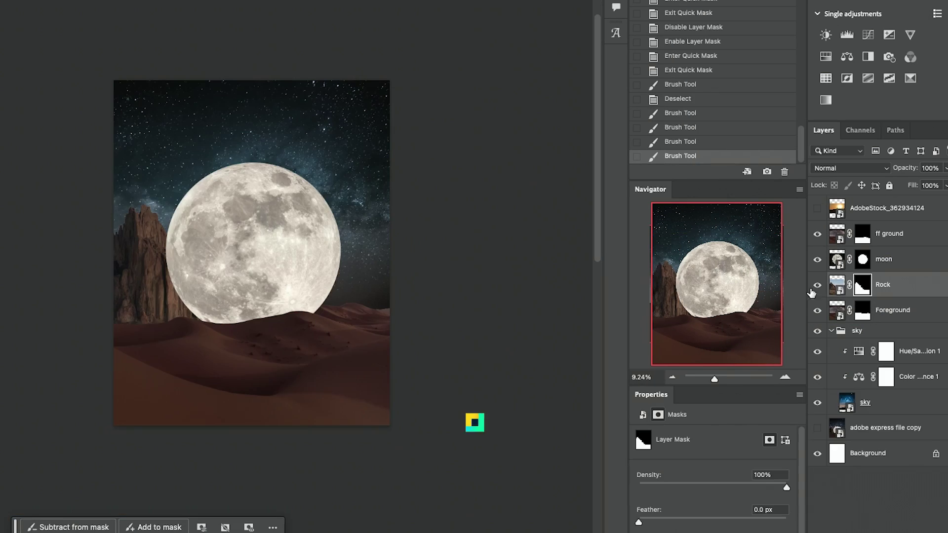
key(super+j)
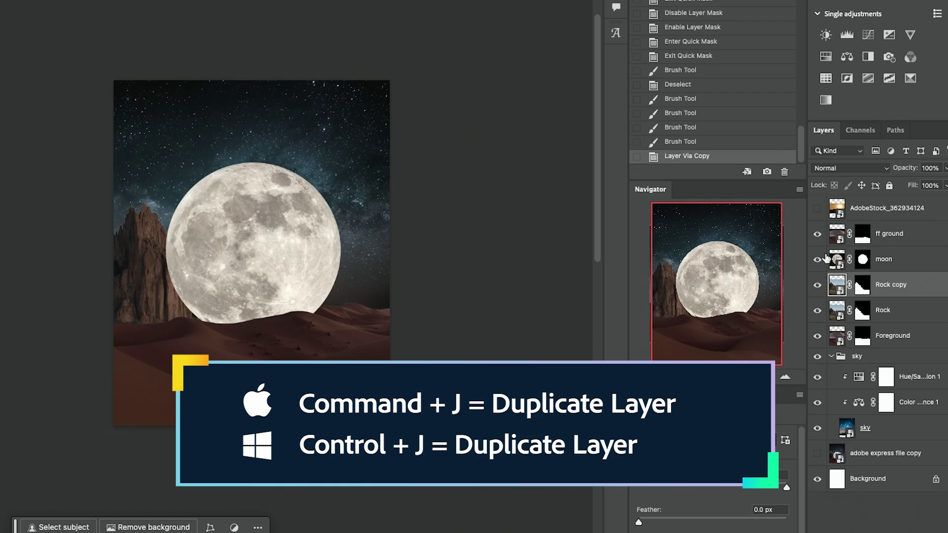
- Flip the Rock copy horizontally and place it on the right side of the moon
key(super+t)
right_click(108, 234)
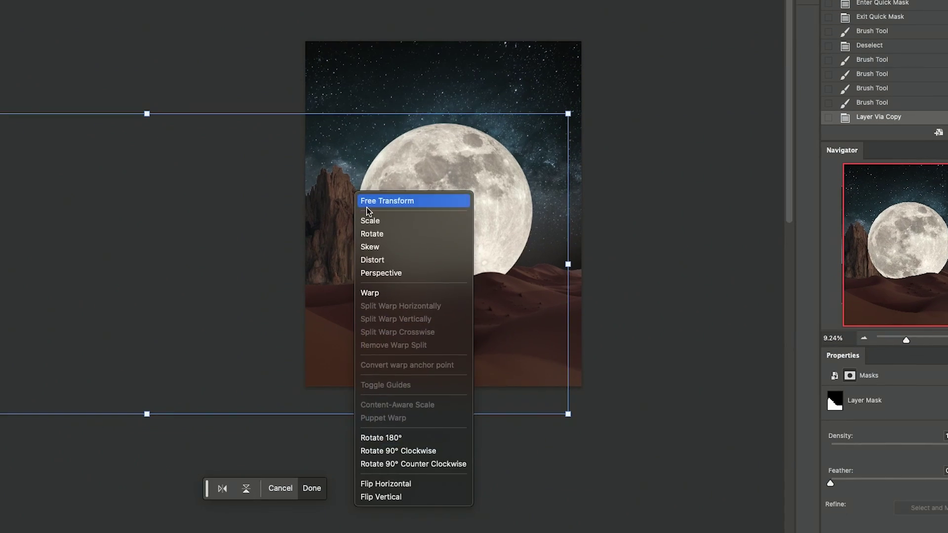
click(172, 243)
right_click(174, 236)
click(417, 489)
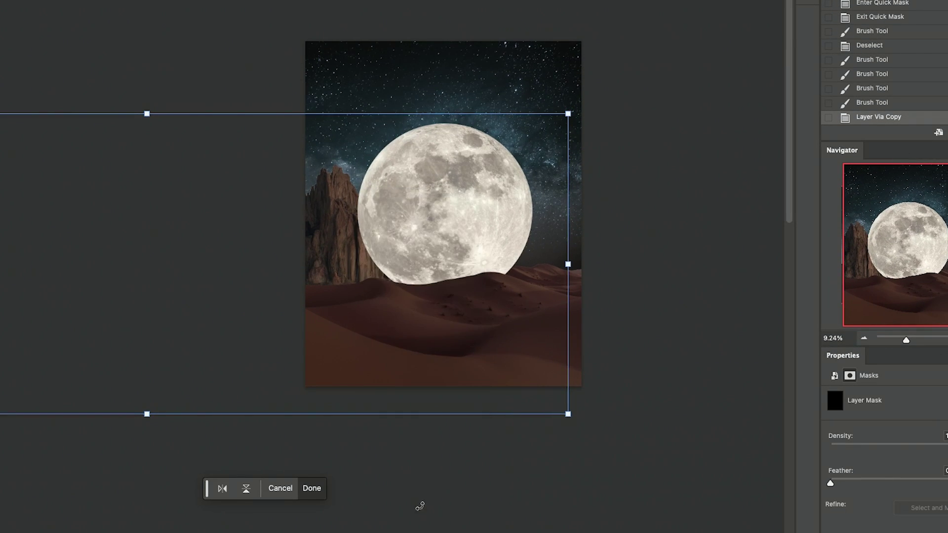
drag(370, 259, 562, 272)
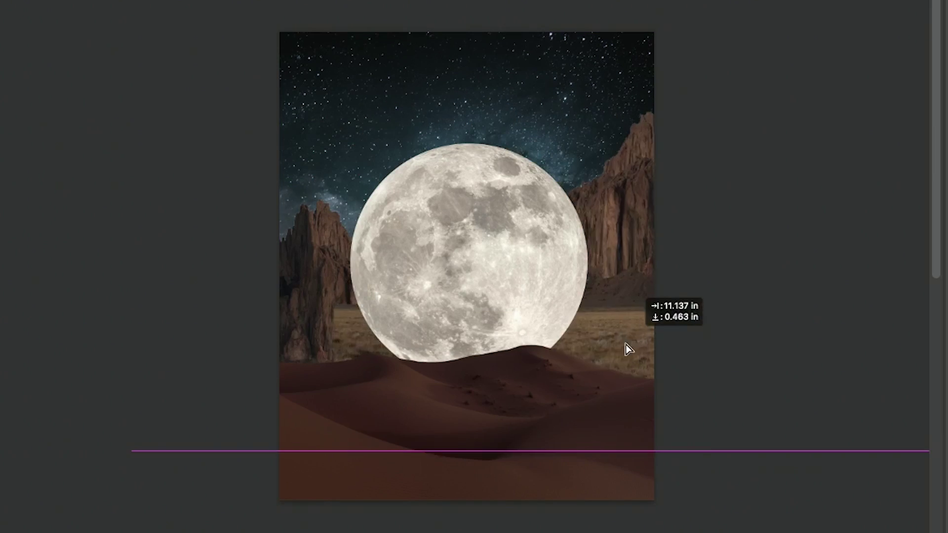
drag(626, 345, 607, 376)
- Stretch the right rock taller toward the bottom and fine-tune its placement
scroll(608, 377, down, 3)
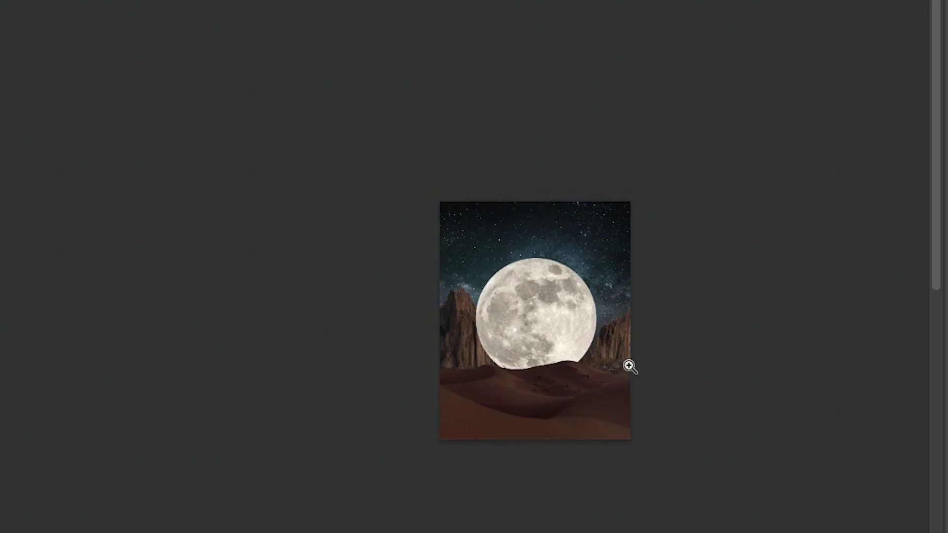
scroll(628, 364, up, 3)
drag(677, 408, 571, 366)
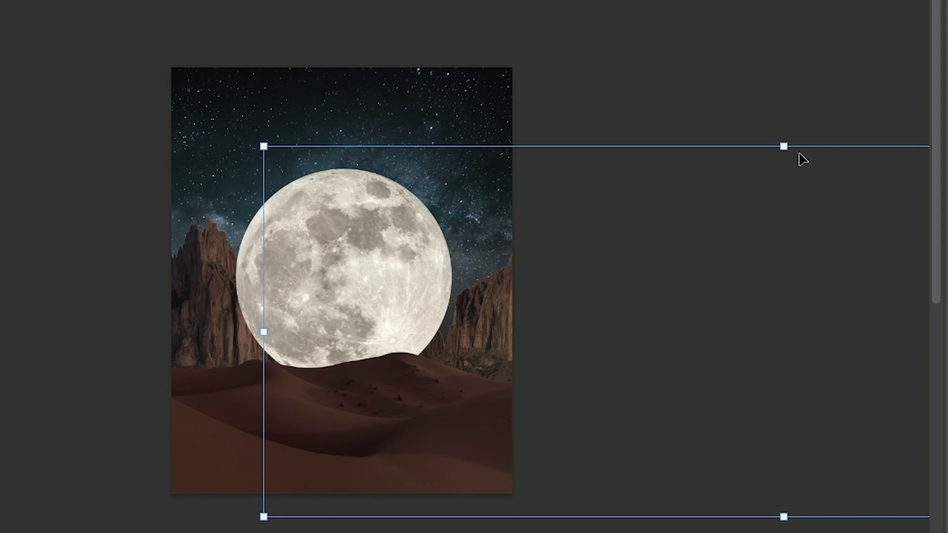
drag(784, 519, 785, 532)
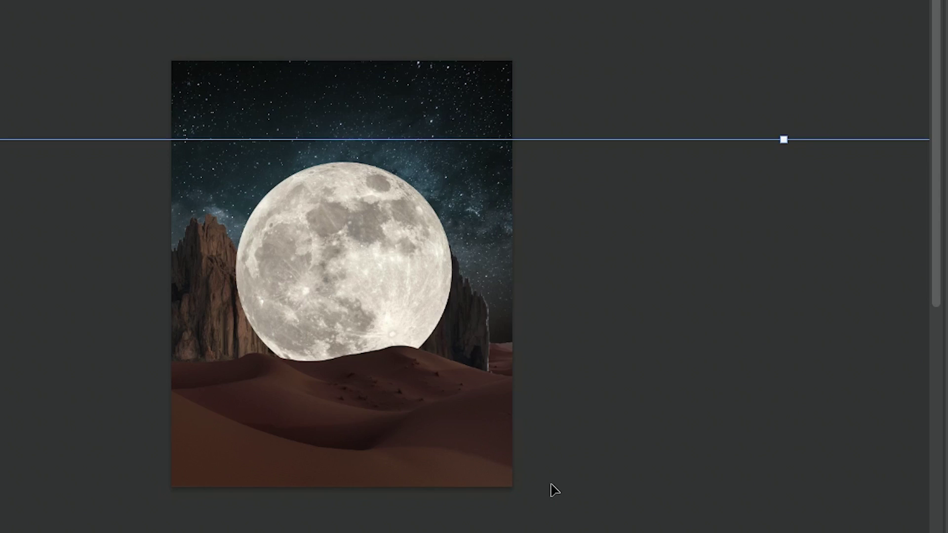
drag(555, 490, 705, 401)
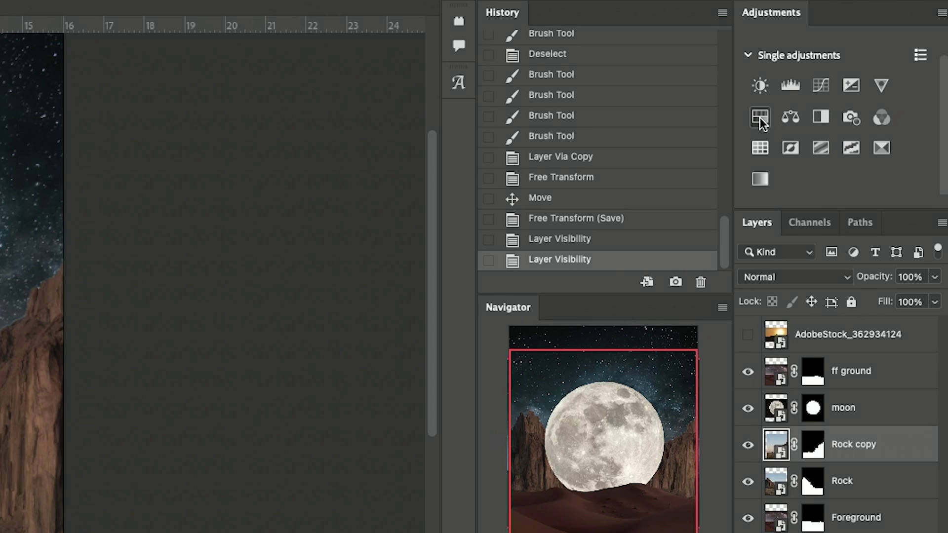
- Add Hue/Saturation, Color Balance and Brightness/Contrast (-121) layers to darken the rocks, with a ~1194 px mask brush
click(760, 118)
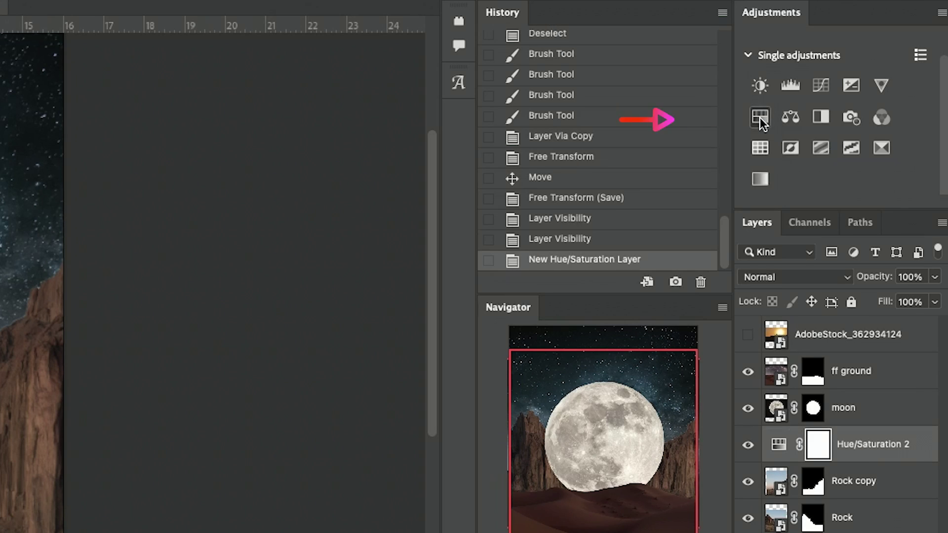
click(789, 118)
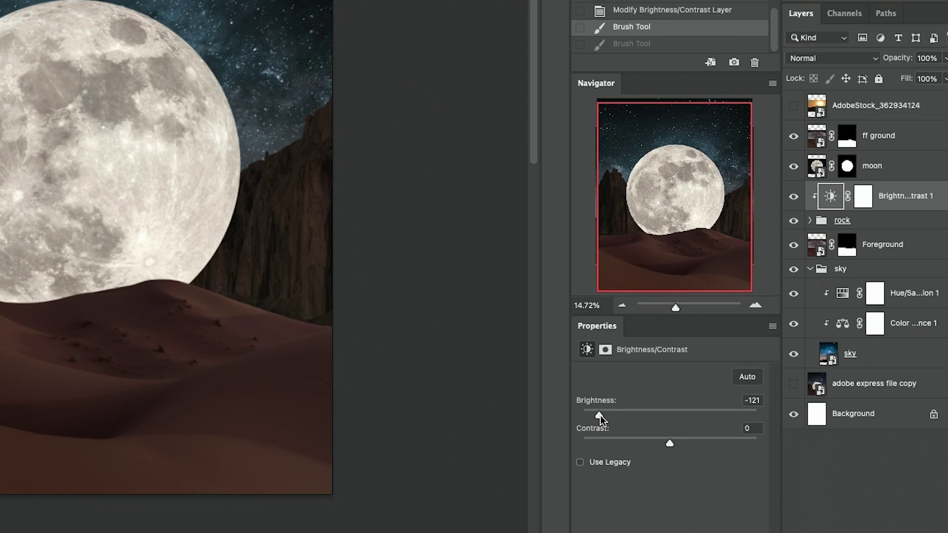
drag(605, 417, 603, 418)
click(864, 196)
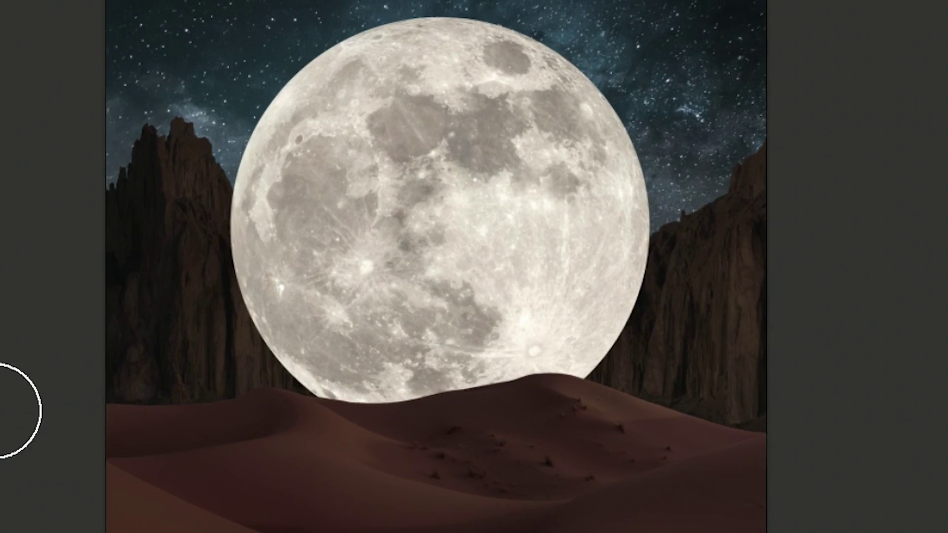
drag(344, 222, 390, 217)
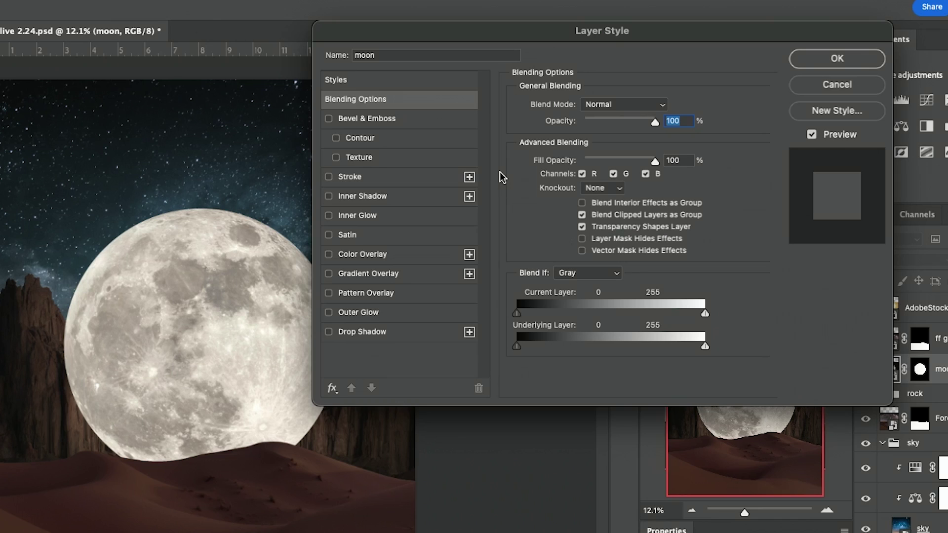
- Turn on Outer Glow in the moon layer's Layer Style
click(358, 312)
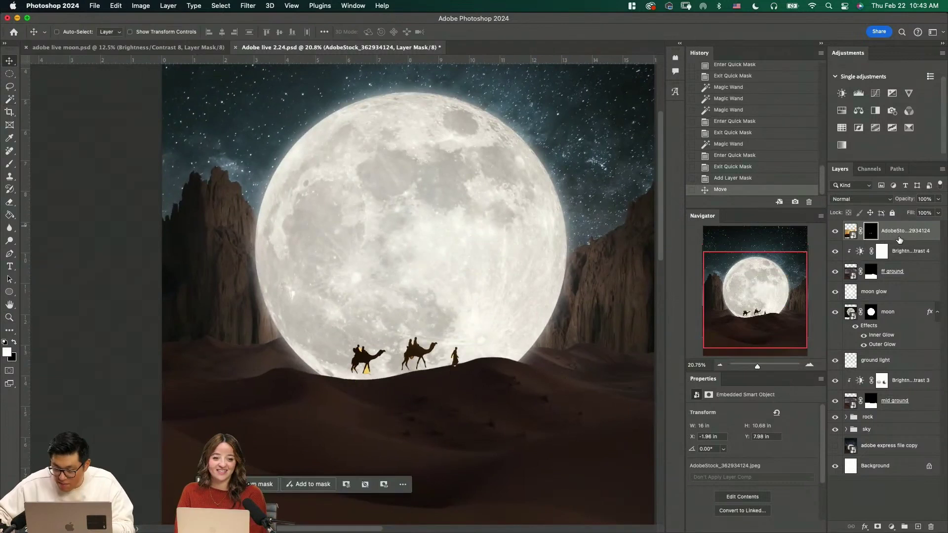
- Move the camel photo below ff ground, group it, and mask it to show only the middle camel
mouse_move(915, 236)
mouse_down()
mouse_move(921, 287)
mouse_move(923, 273)
mouse_up()
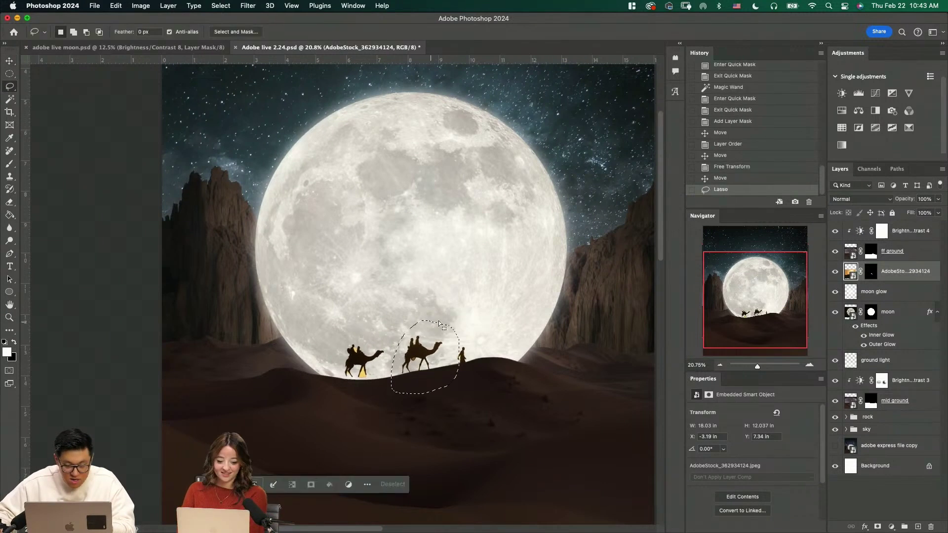
drag(420, 308, 390, 365)
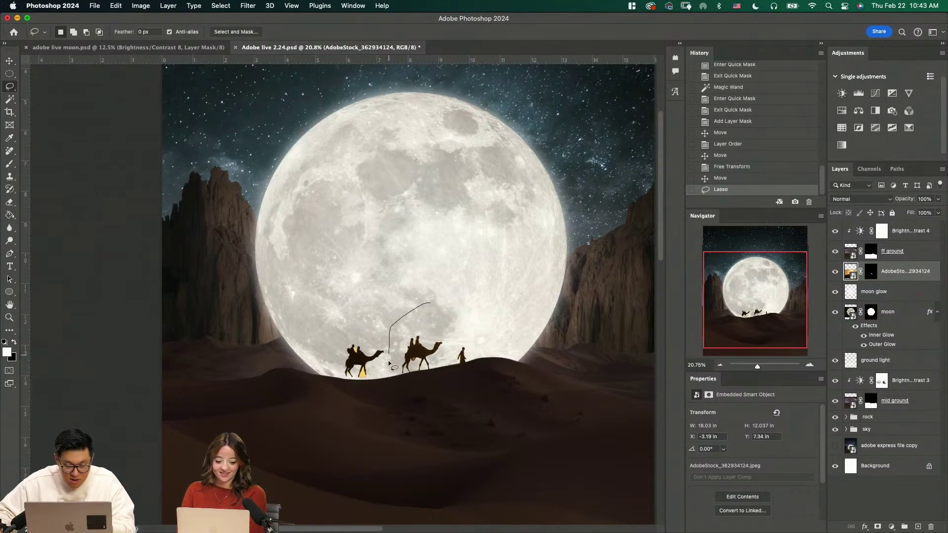
drag(456, 354, 433, 302)
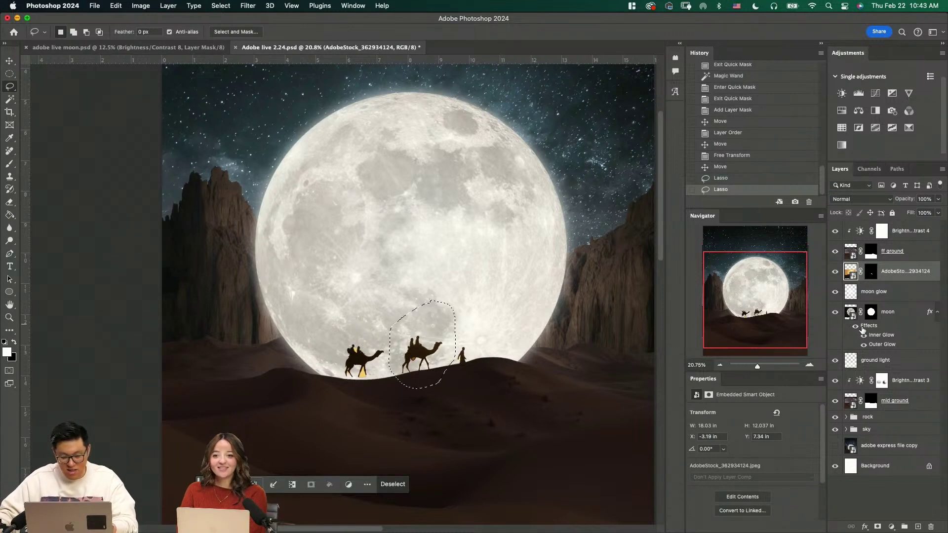
key(super+g)
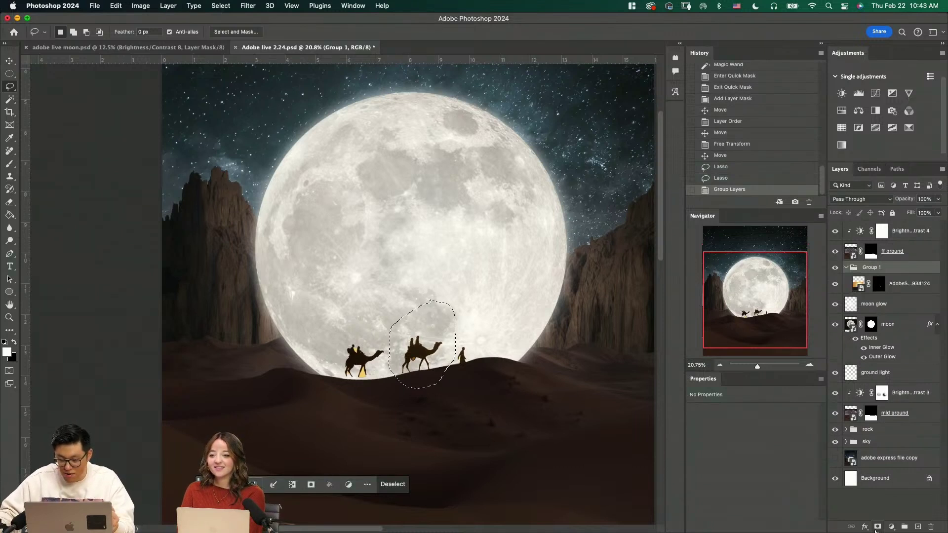
click(877, 528)
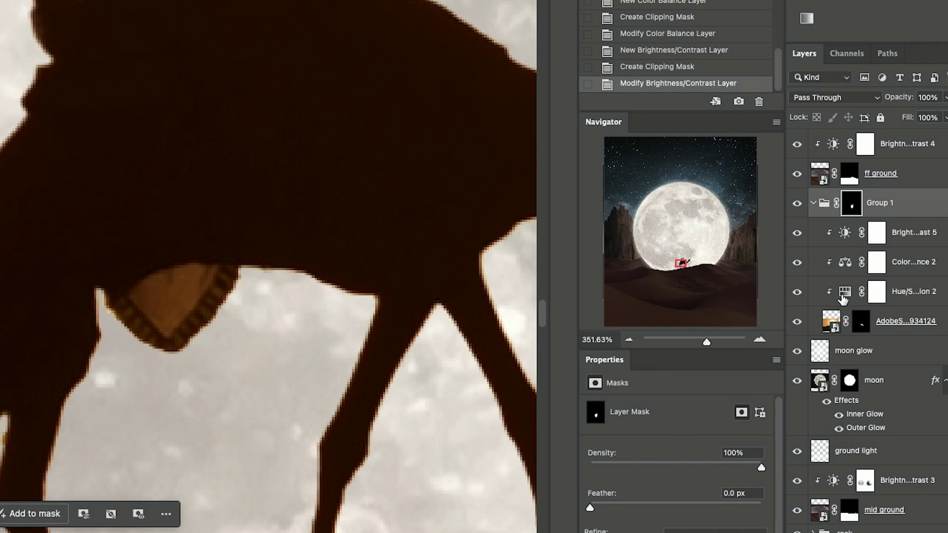
- Set the camel's Hue/Saturation to -85 saturation and select all three clipped camel adjustment layers
click(843, 298)
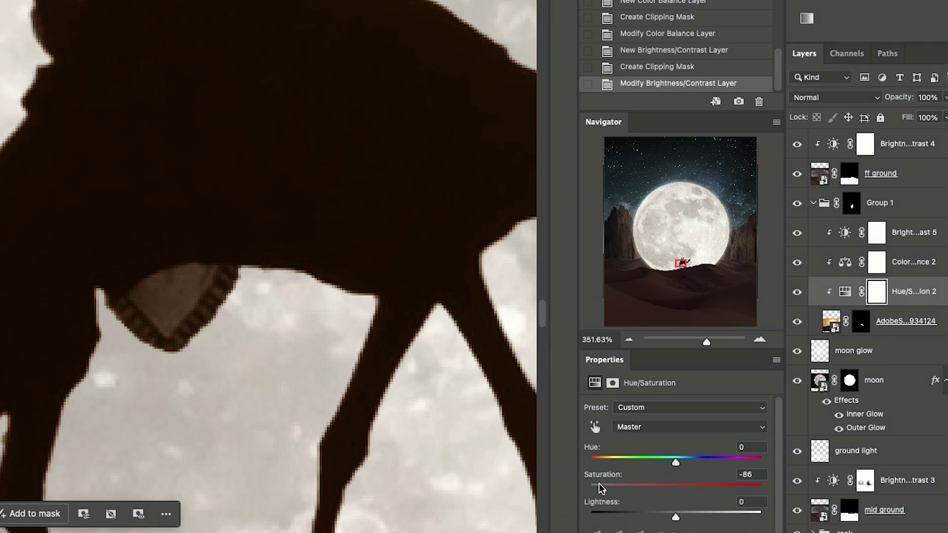
drag(601, 488, 602, 491)
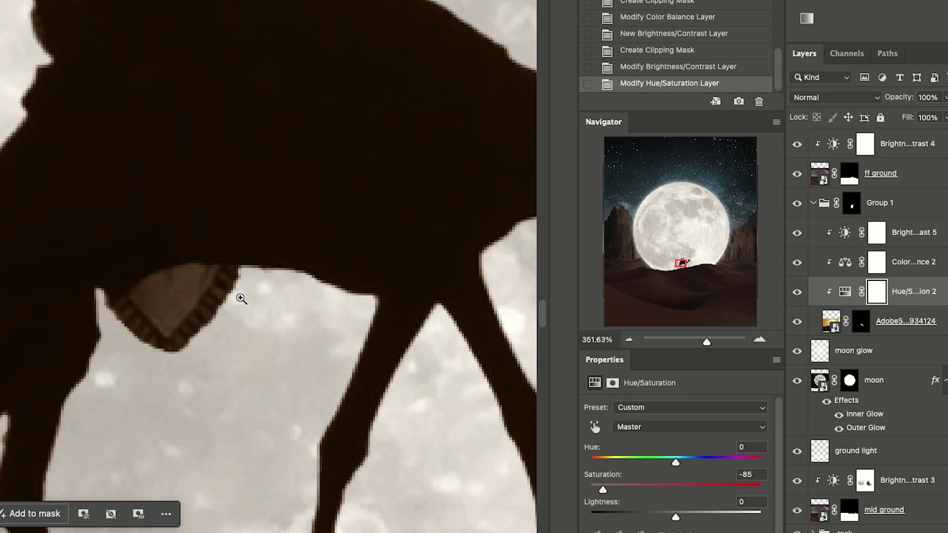
drag(240, 299, 131, 373)
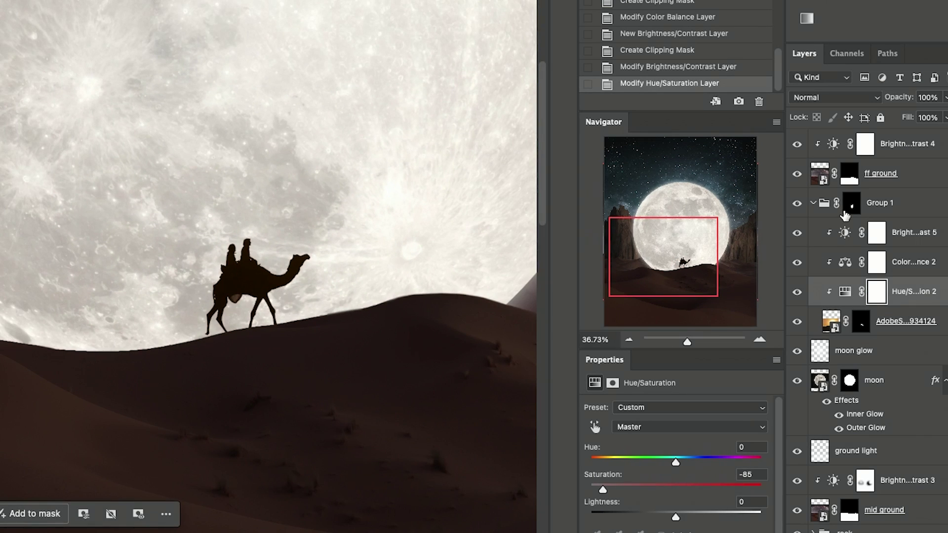
click(919, 240)
shift+click(829, 299)
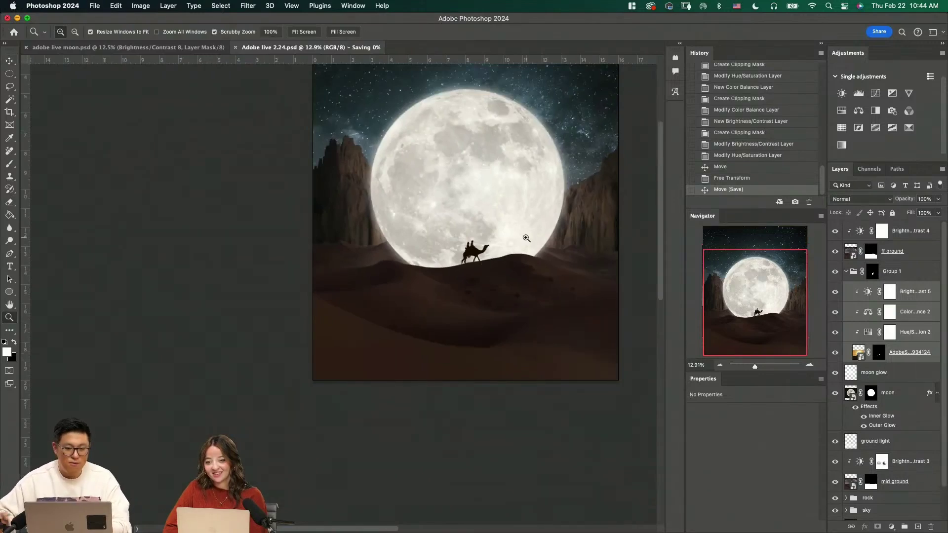
- Drag Adobe live 2.24.psd from Finder into Adobe Express in Chrome
key(super+Tab)
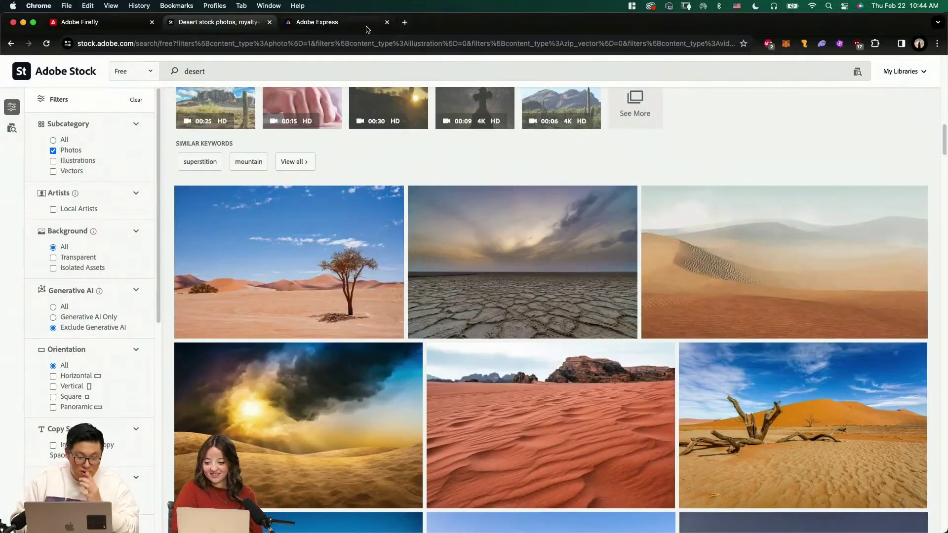
click(366, 25)
key(super+Tab)
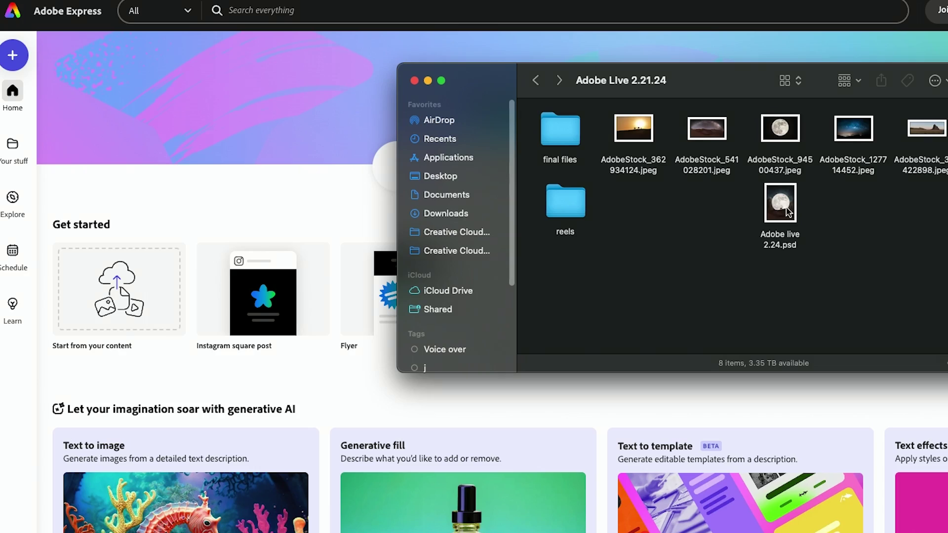
drag(631, 216, 122, 296)
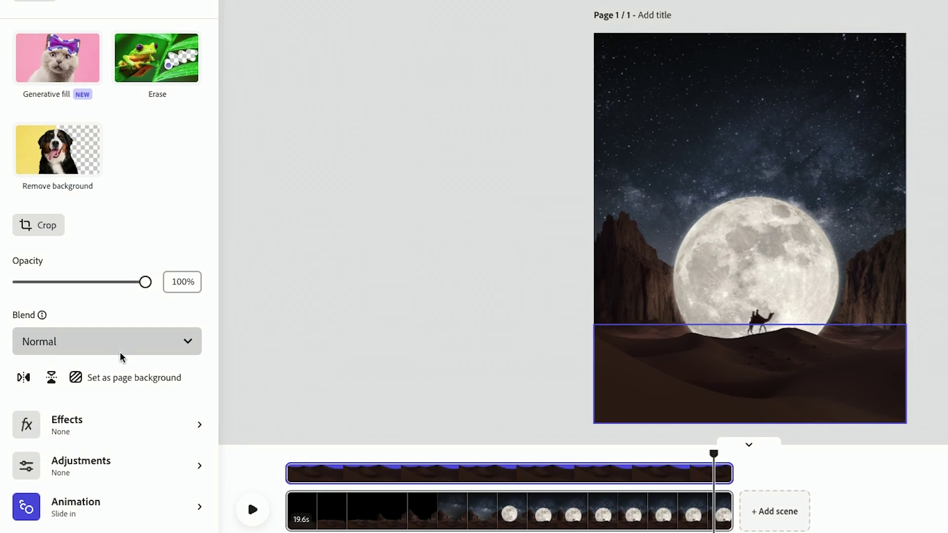
- Give the desert layer a Rise in animation lasting 2.27 seconds, moving downward
click(115, 518)
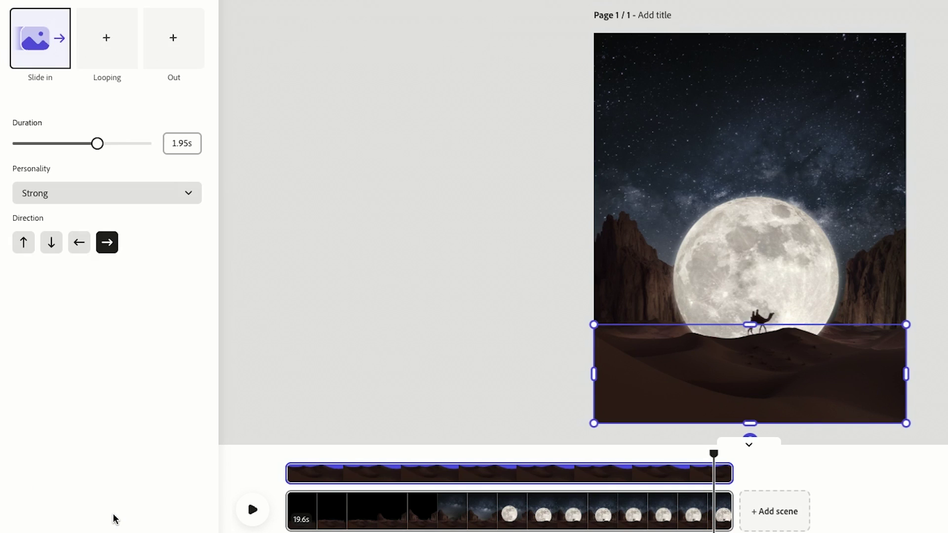
click(42, 41)
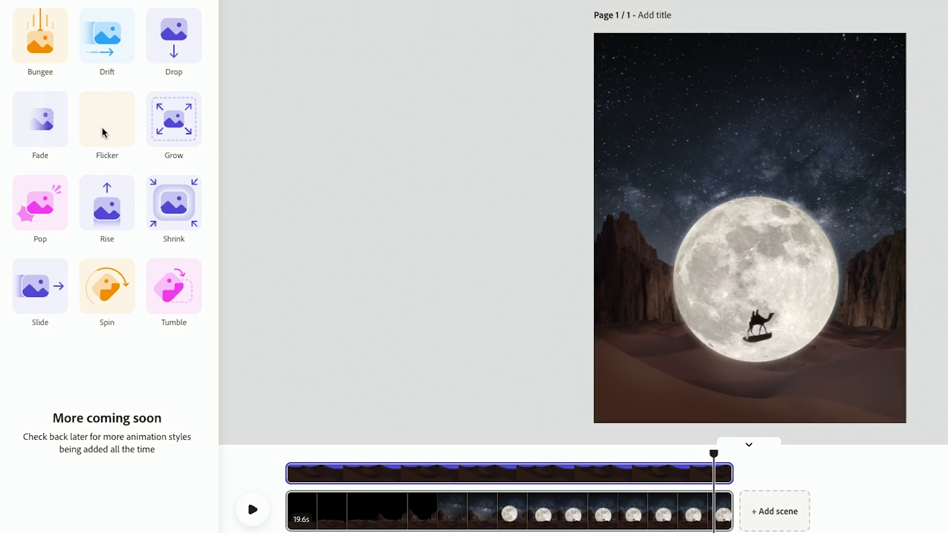
click(107, 202)
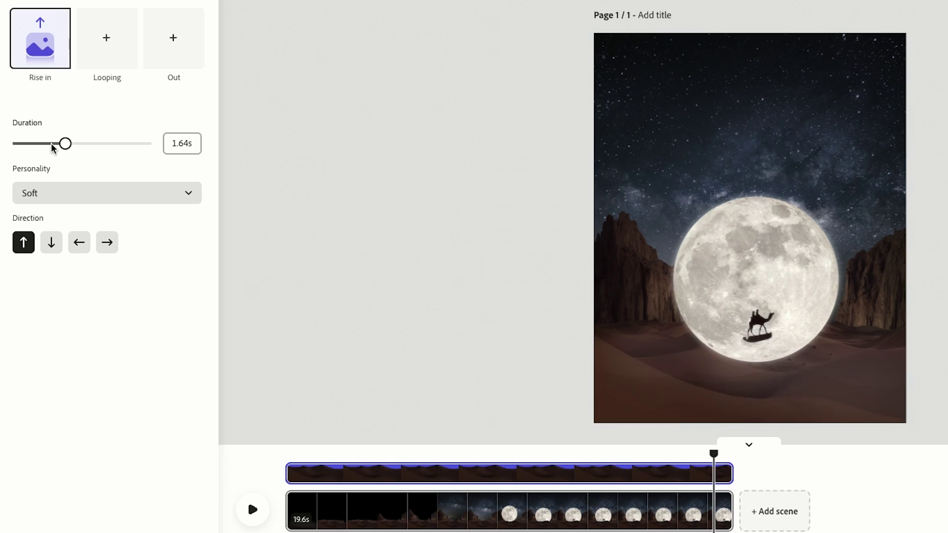
click(126, 144)
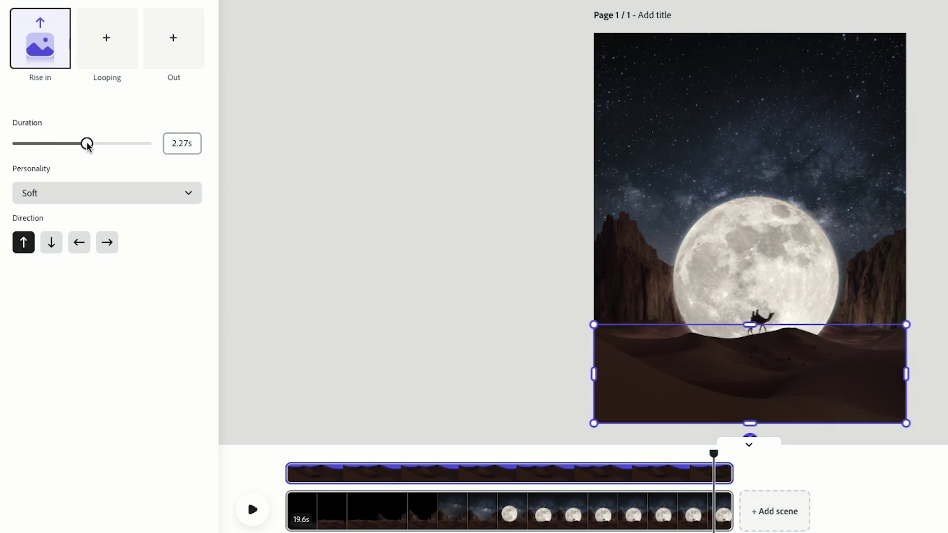
click(50, 249)
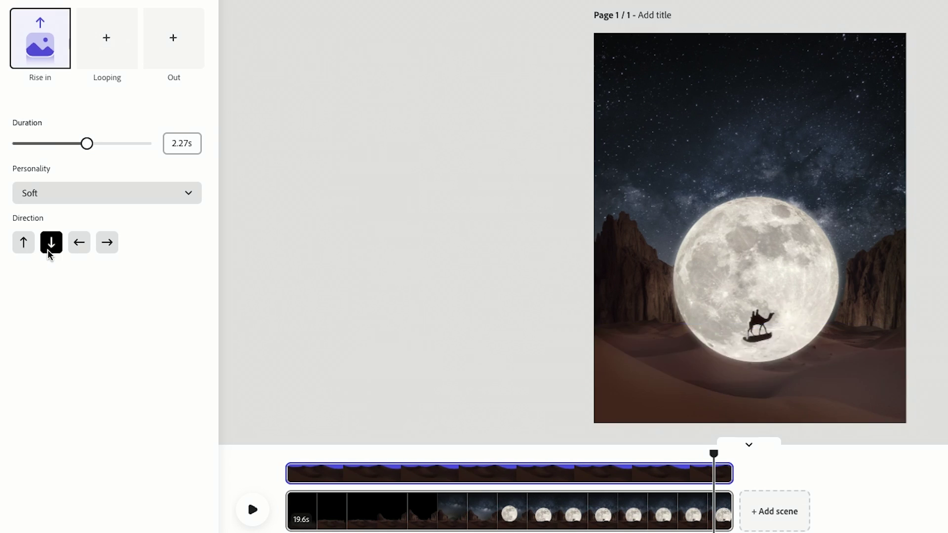